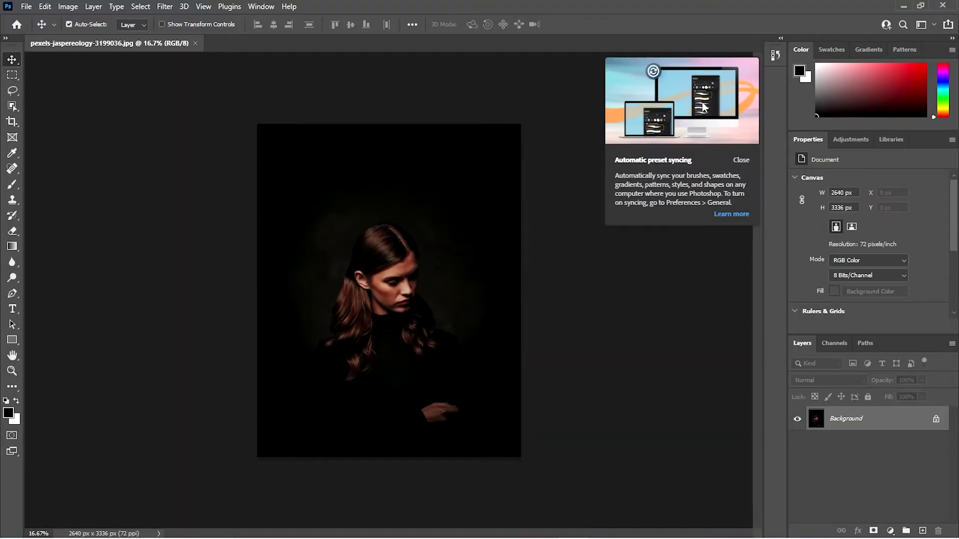
Step: Dismiss the preset notice, crop the top strip to a 2640 × 2784 px canvas, and fit it on screen
left_click(748, 165)
left_click(12, 121)
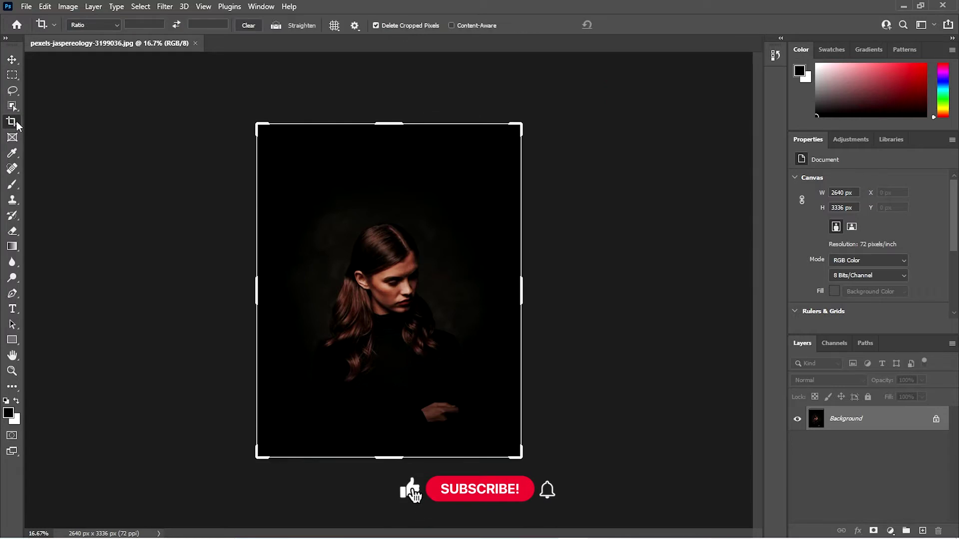
left_click_drag(395, 123, 399, 151)
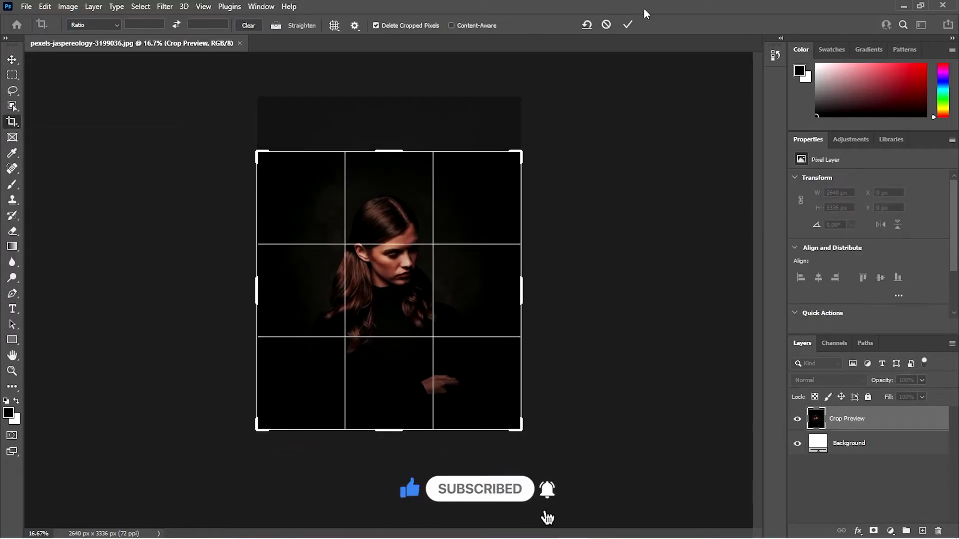
left_click(628, 25)
key("z")
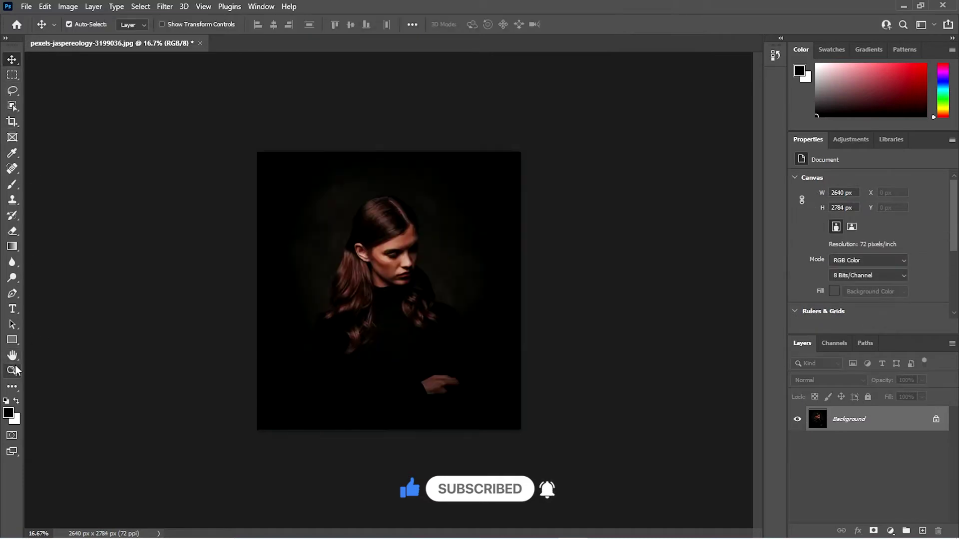
key("ctrl+0")
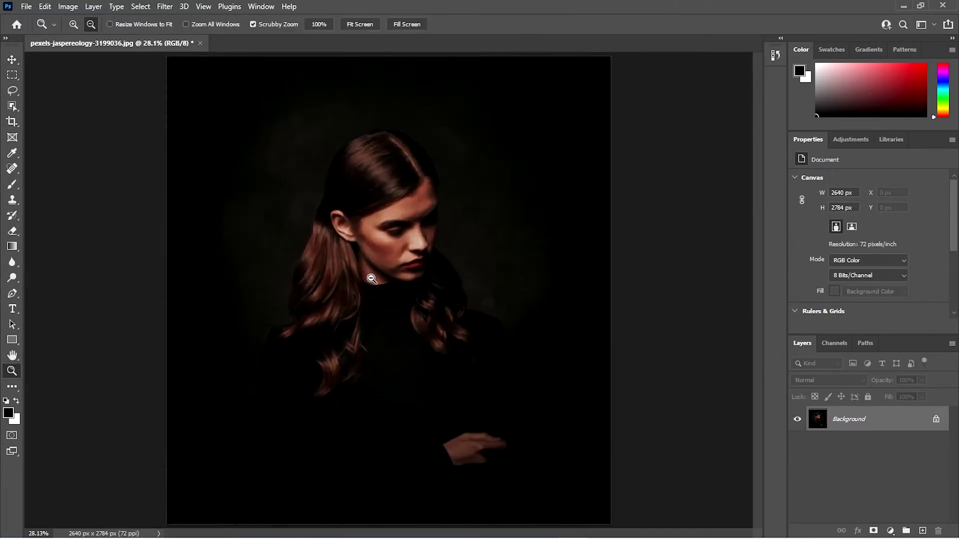
Step: Set the Brush tool to a 30 px size with 0% hardness
left_click(13, 295)
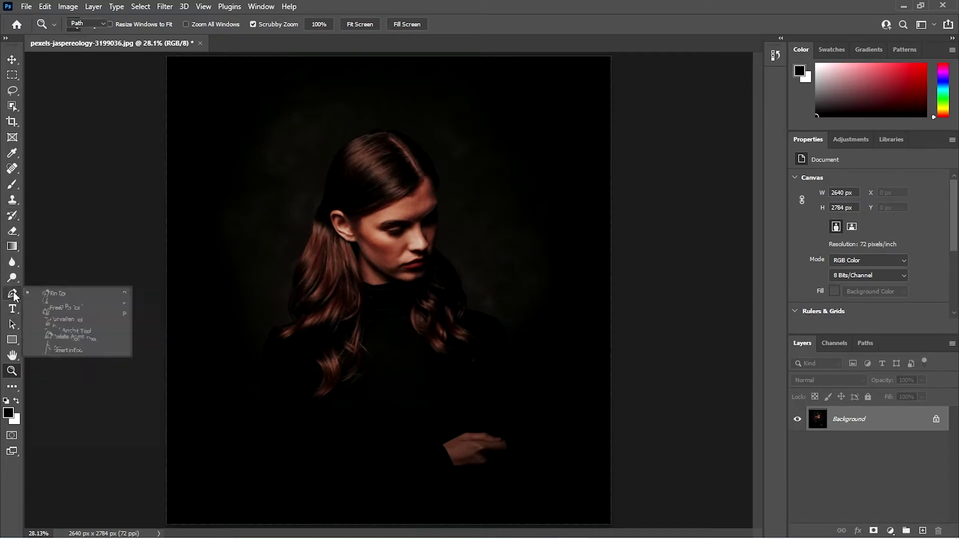
left_click(13, 184)
left_click(81, 28)
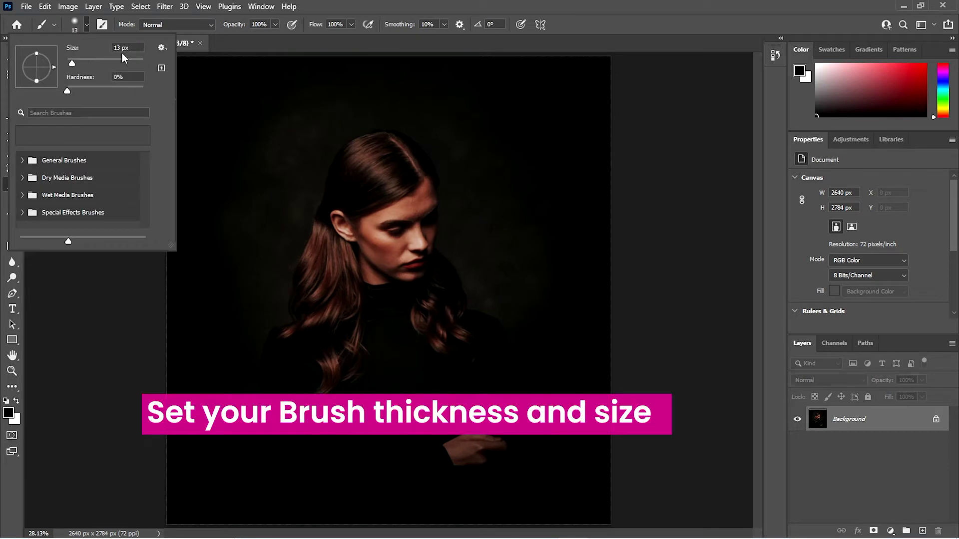
left_click_drag(72, 64, 160, 93)
key("Return")
left_click(80, 24)
key("Return")
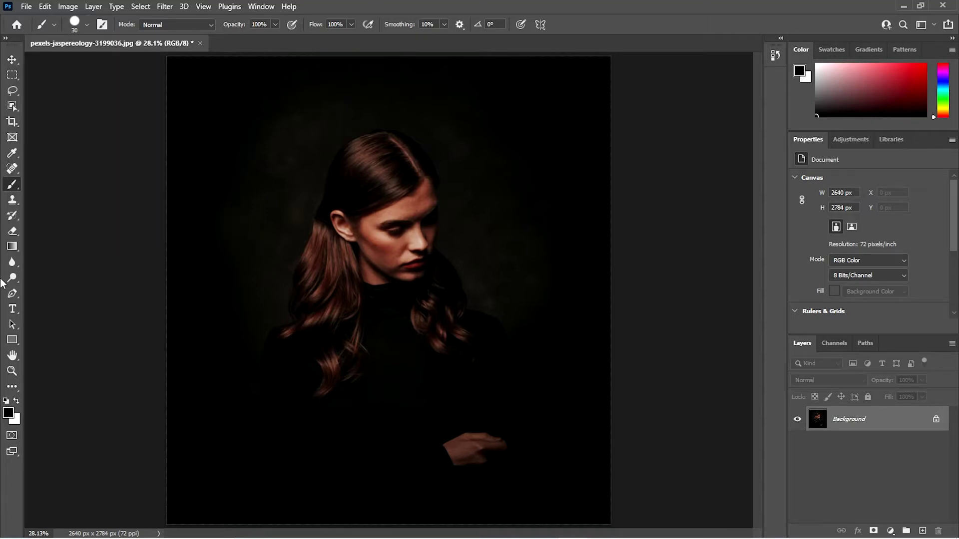
Step: Draw a closed Pen path with corners left of her hair, right of her face and on her chest
left_click(12, 294)
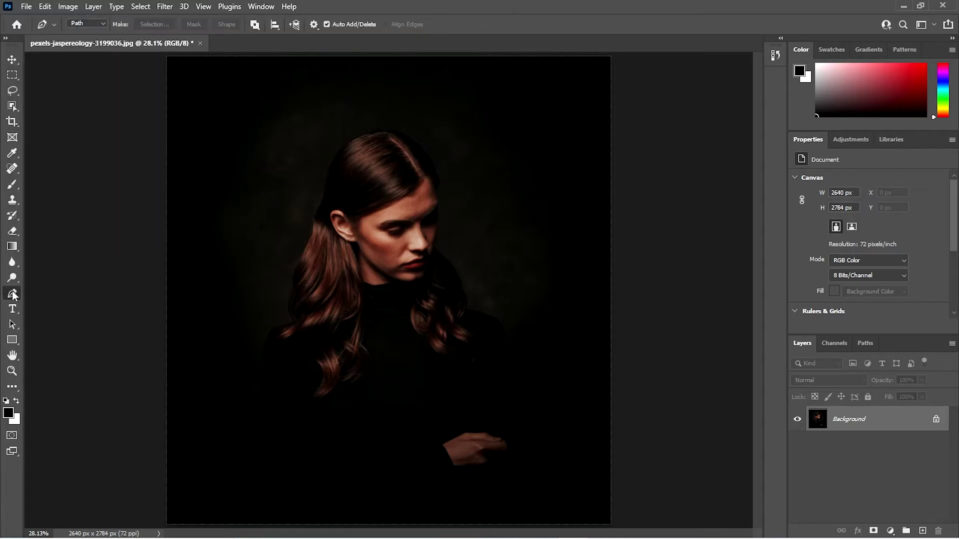
left_click(239, 290)
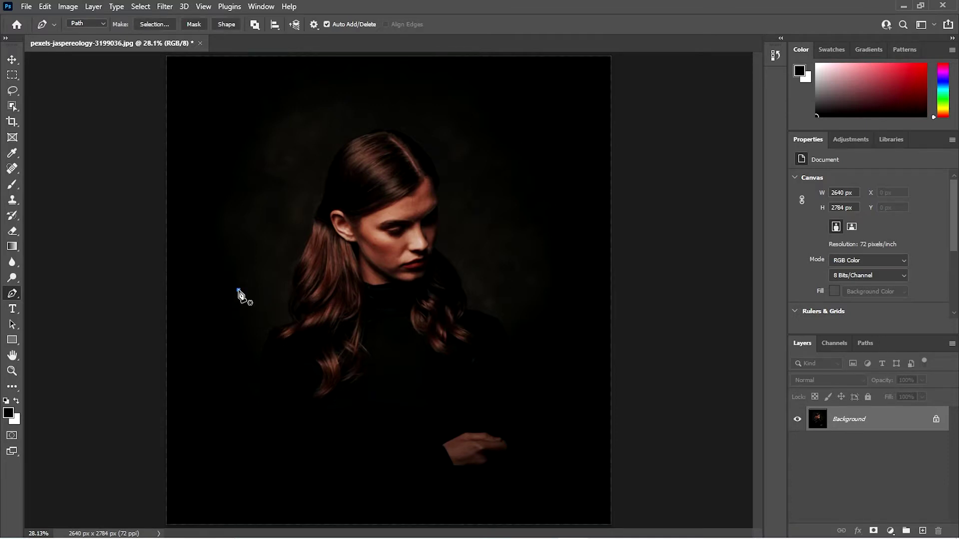
left_click(528, 249)
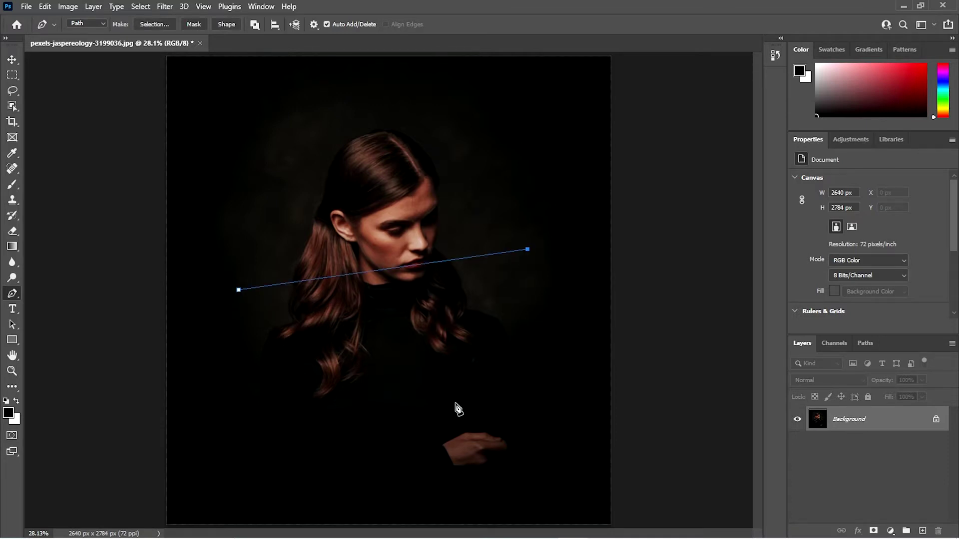
left_click(412, 401)
left_click(238, 289)
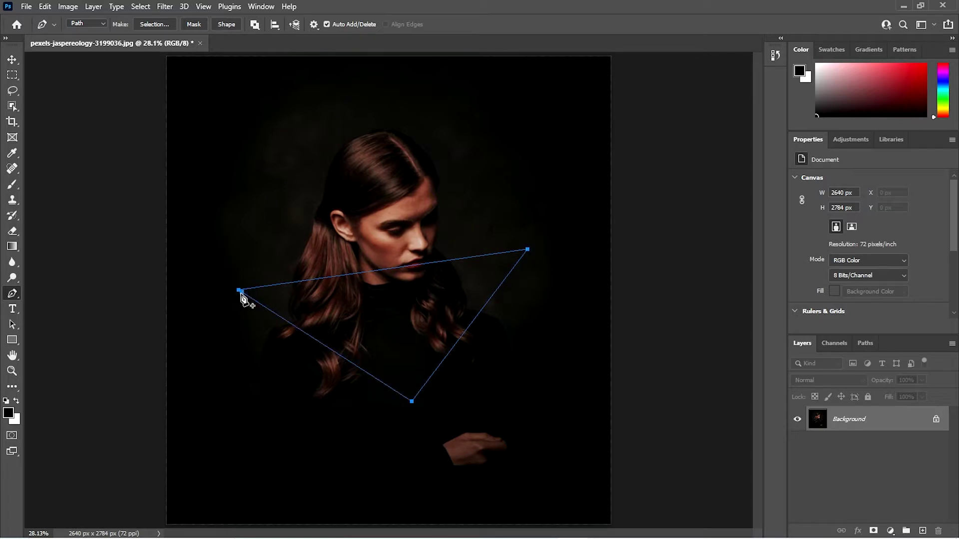
Step: Add a new empty layer and stroke the triangle path onto it with the Brush
left_click(922, 531)
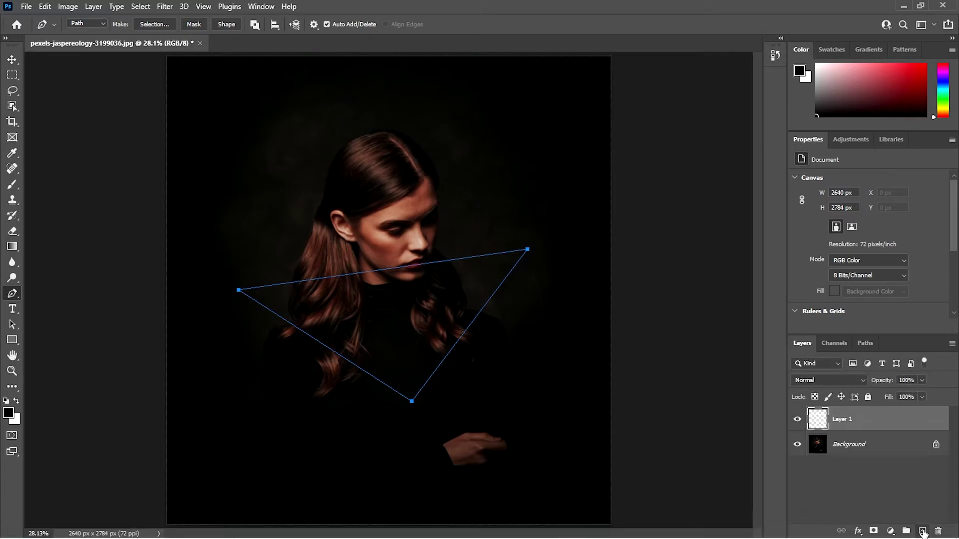
right_click(282, 274)
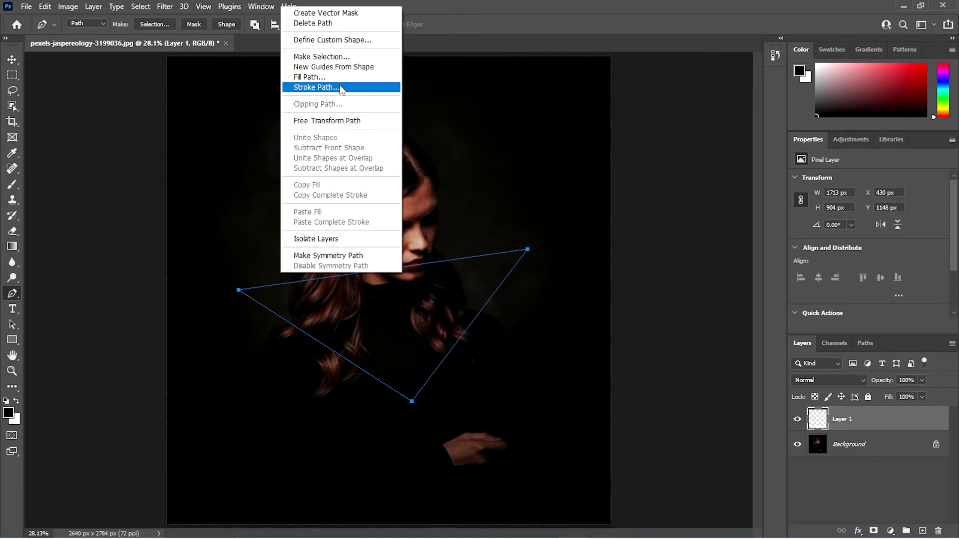
left_click(341, 88)
left_click(523, 168)
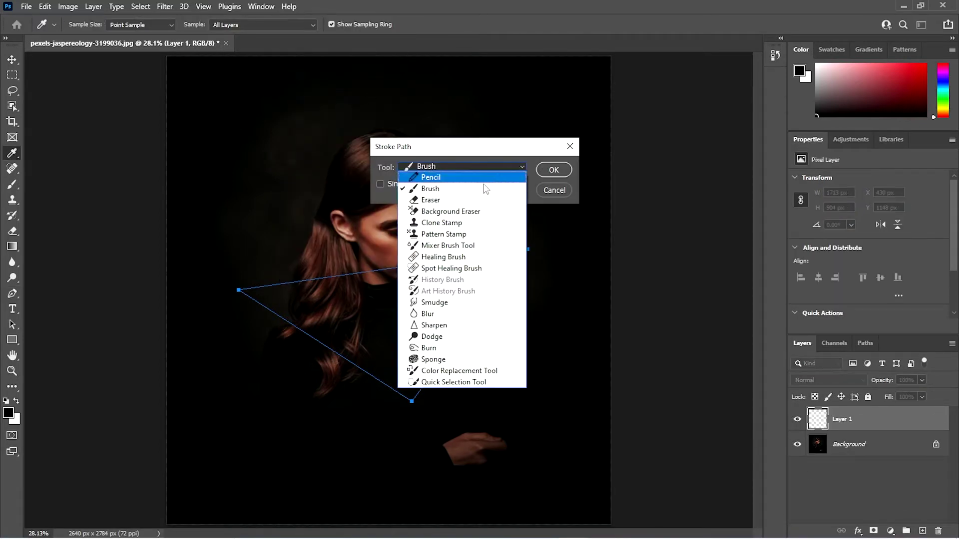
left_click(474, 193)
left_click(551, 170)
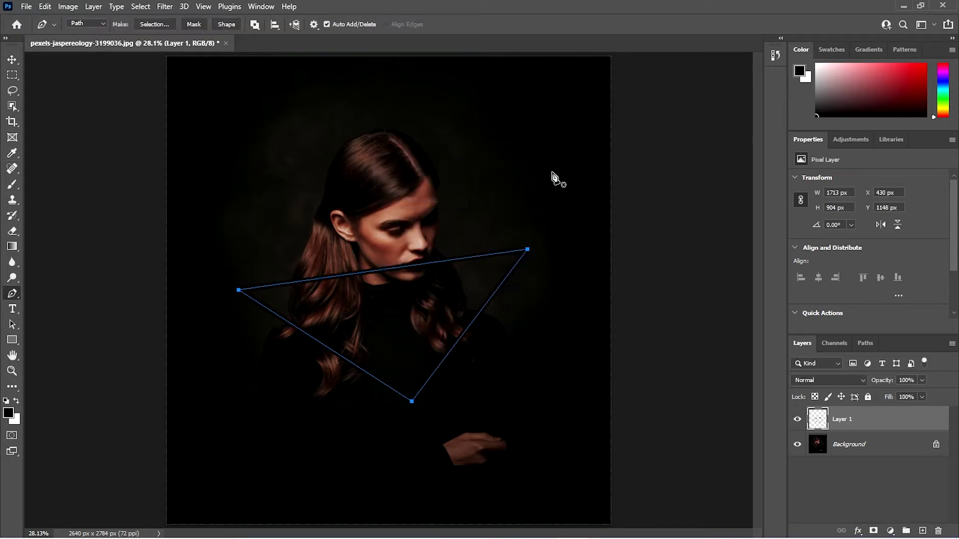
Step: Undo a stray anchor point and delete the triangle path
left_click(359, 273)
key("ctrl+z")
right_click(273, 302)
left_click(330, 52)
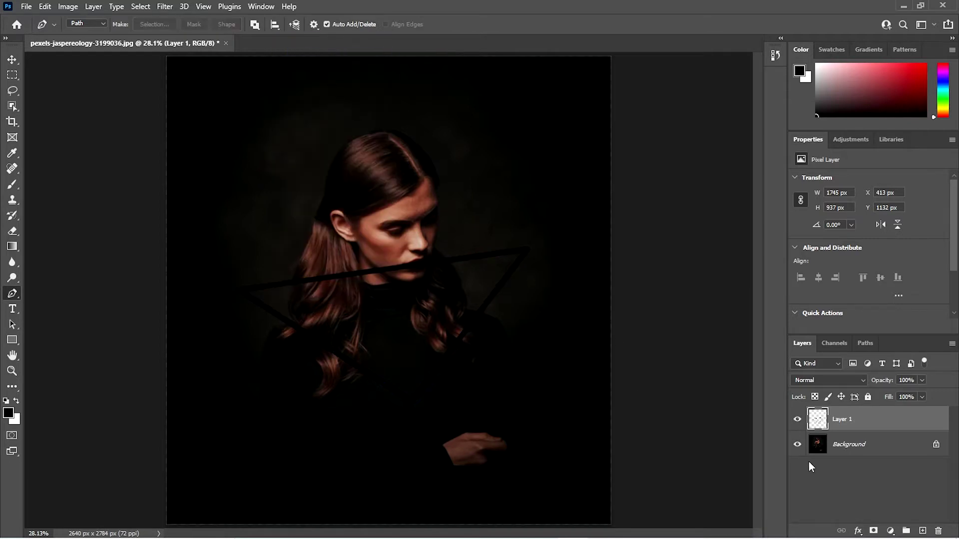
Step: Add a Color Overlay effect in magenta ff00b4 to the triangle layer
left_click(858, 531)
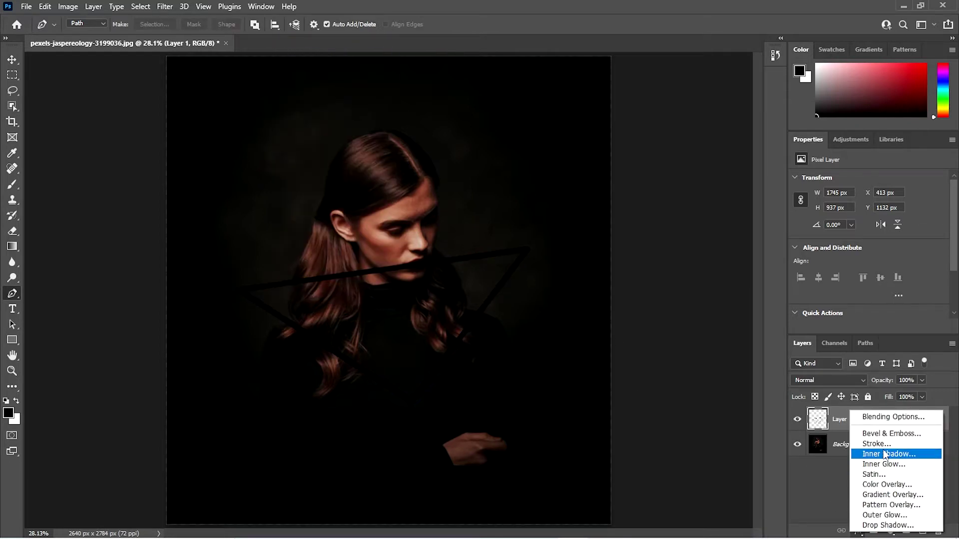
left_click(885, 486)
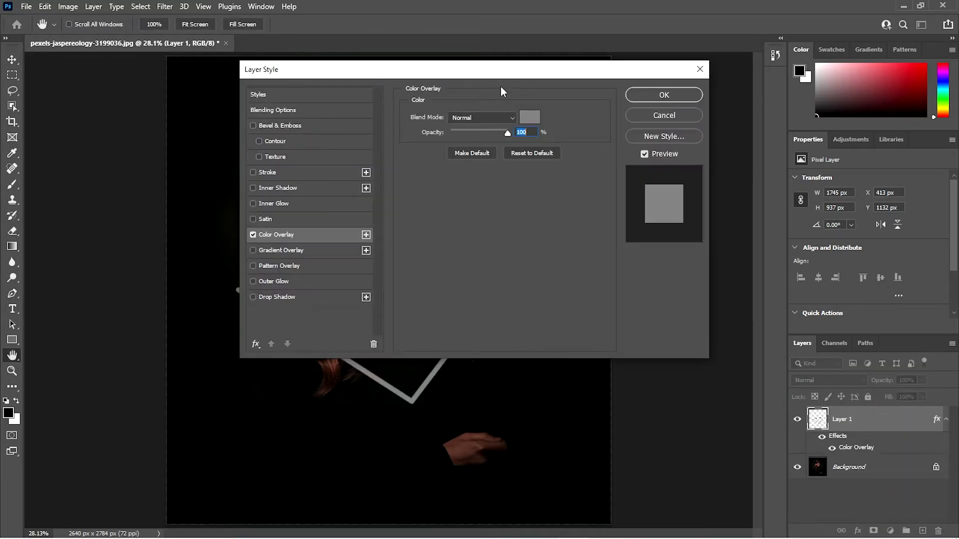
left_click_drag(501, 86, 699, 124)
left_click(728, 159)
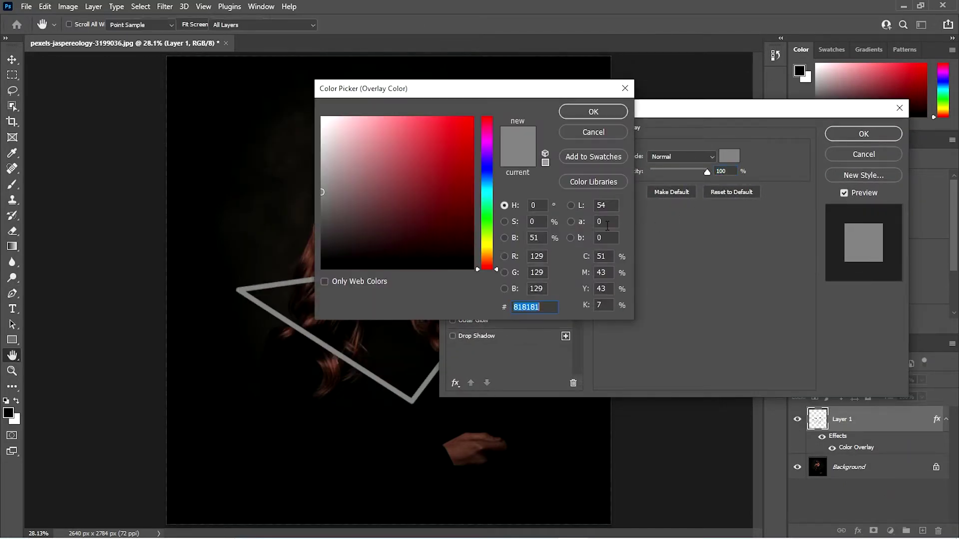
left_click(493, 138)
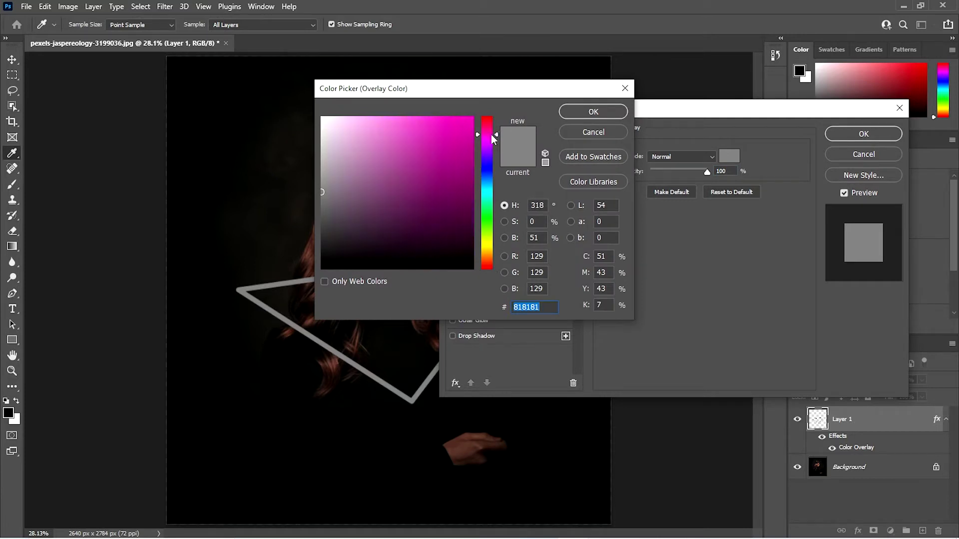
left_click(472, 118)
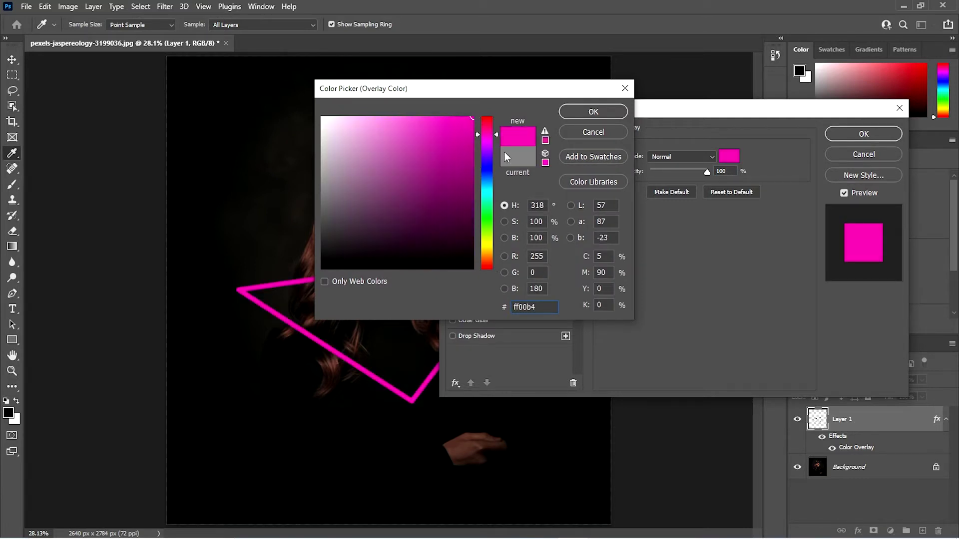
left_click(613, 111)
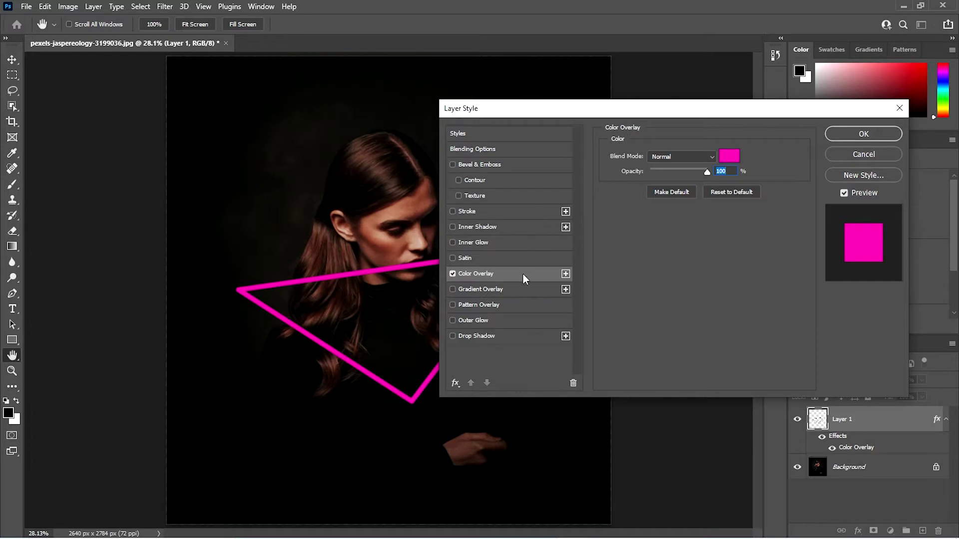
Step: Add an Inner Glow radiating from the centre, with a different contour and 100% opacity
left_click(478, 242)
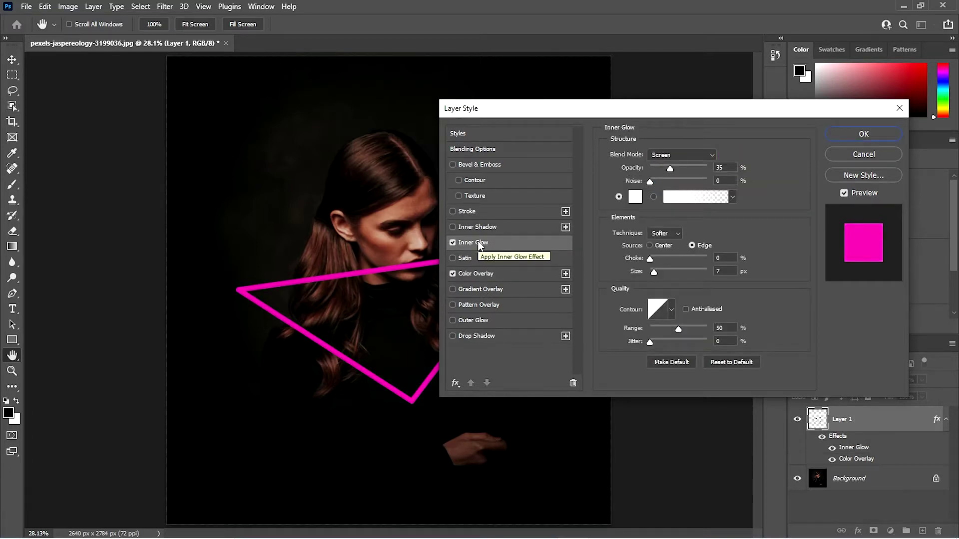
left_click(655, 247)
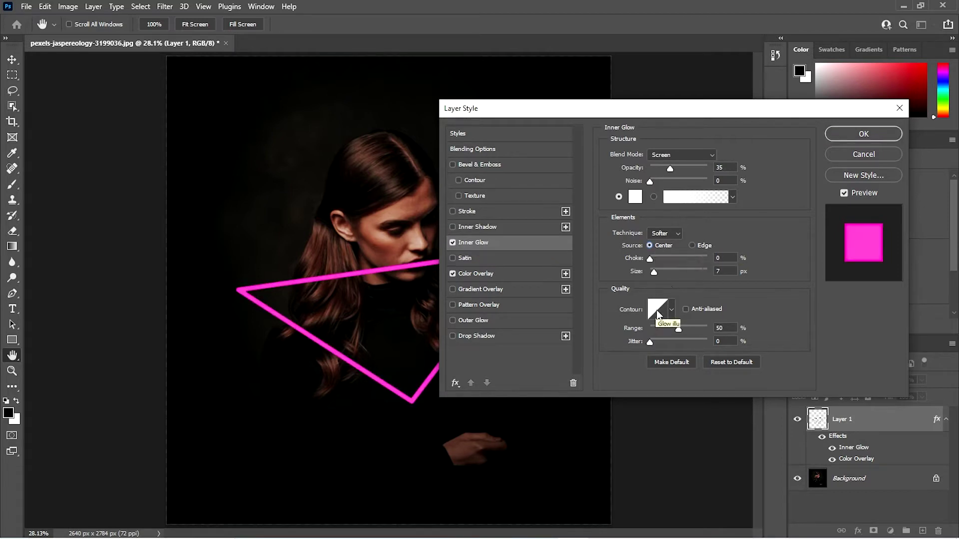
mouse_move(654, 273)
left_mouse_down()
mouse_move(668, 273)
mouse_move(648, 273)
left_mouse_up()
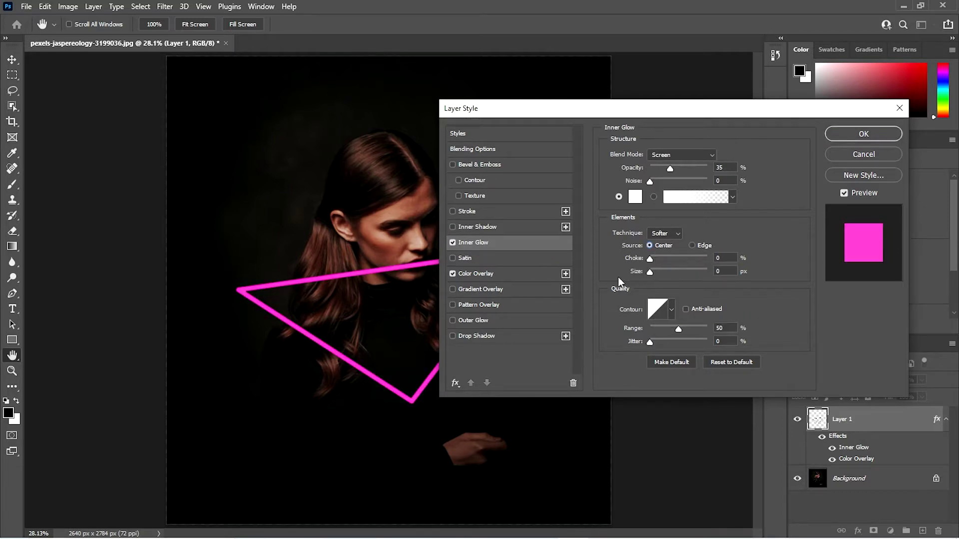
left_click(671, 314)
left_click(595, 359)
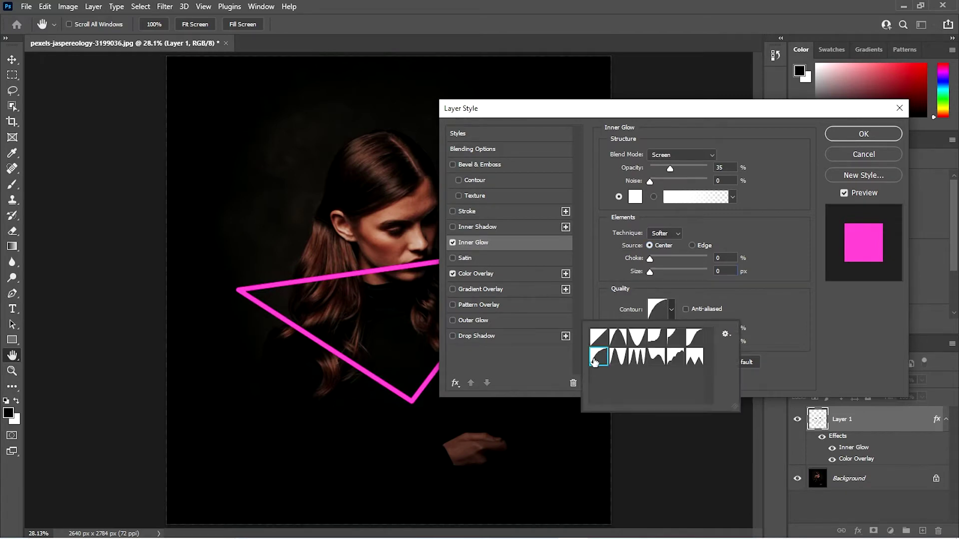
left_click(756, 376)
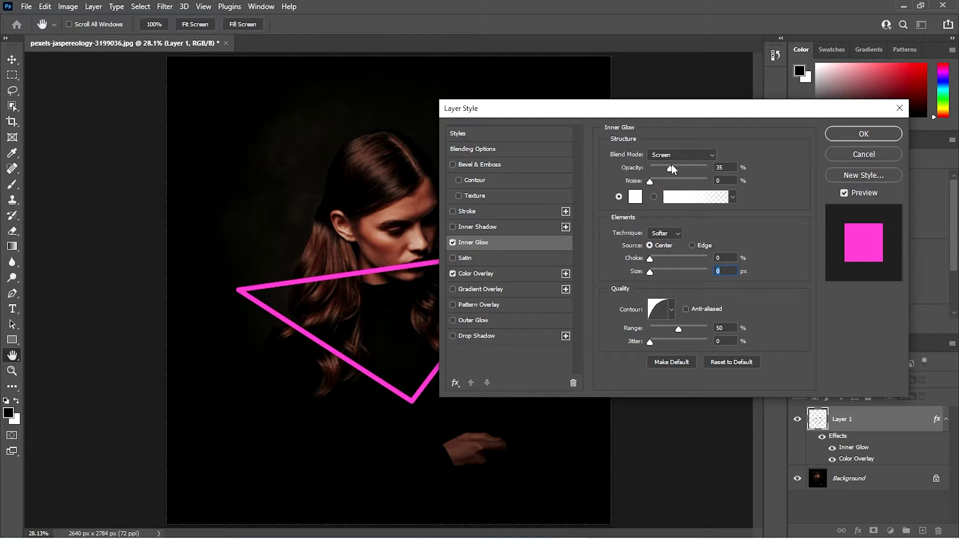
left_click_drag(671, 169, 722, 165)
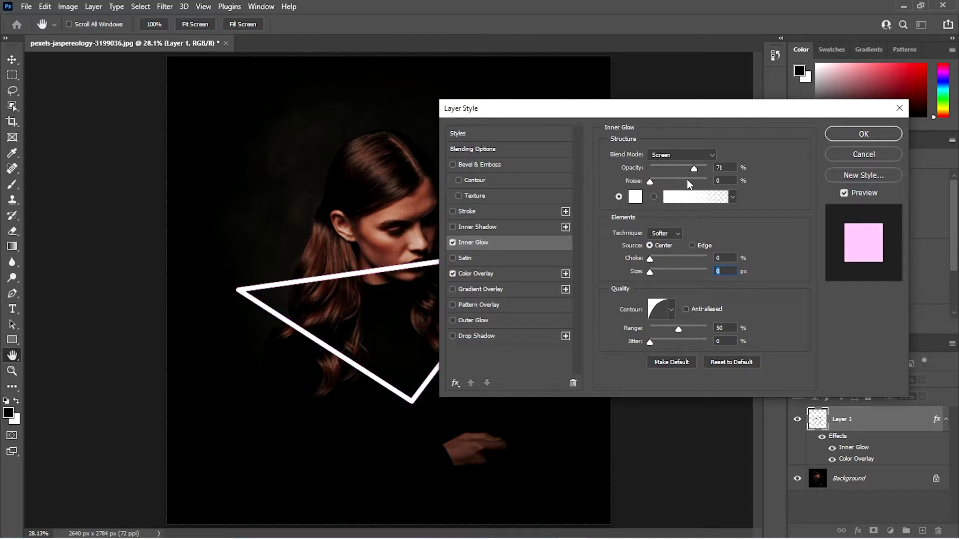
Step: Switch the inner glow to Linear Dodge (Add) and settle its size at 13 px
key("shift+plus")
key("shift+plus")
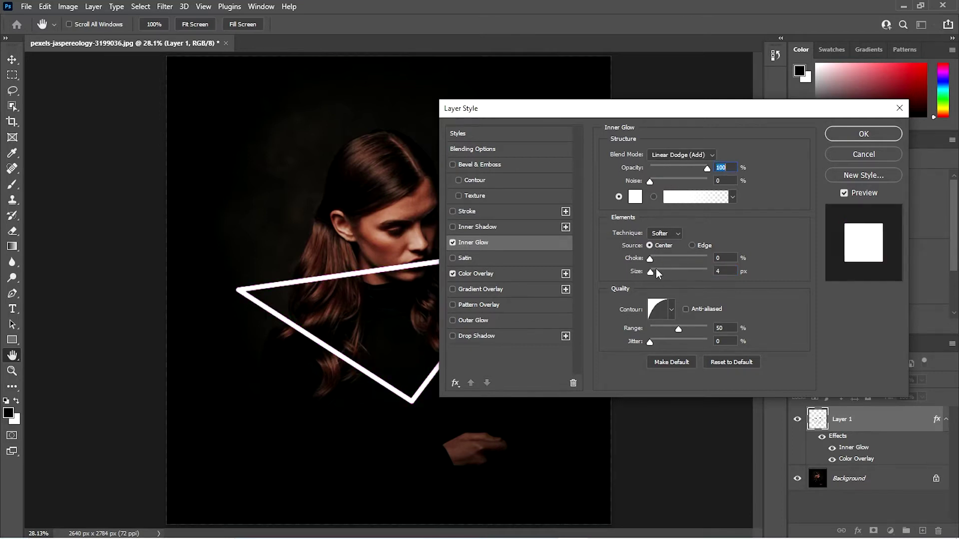
mouse_move(650, 272)
left_mouse_down()
mouse_move(666, 278)
mouse_move(654, 273)
left_mouse_up()
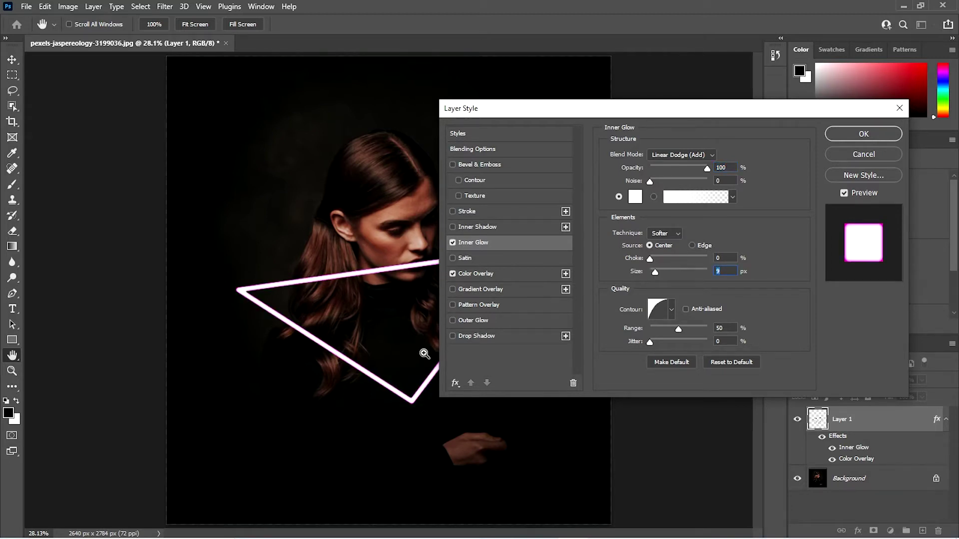
key("ctrl+plus")
key("ctrl+plus")
key("ctrl+plus")
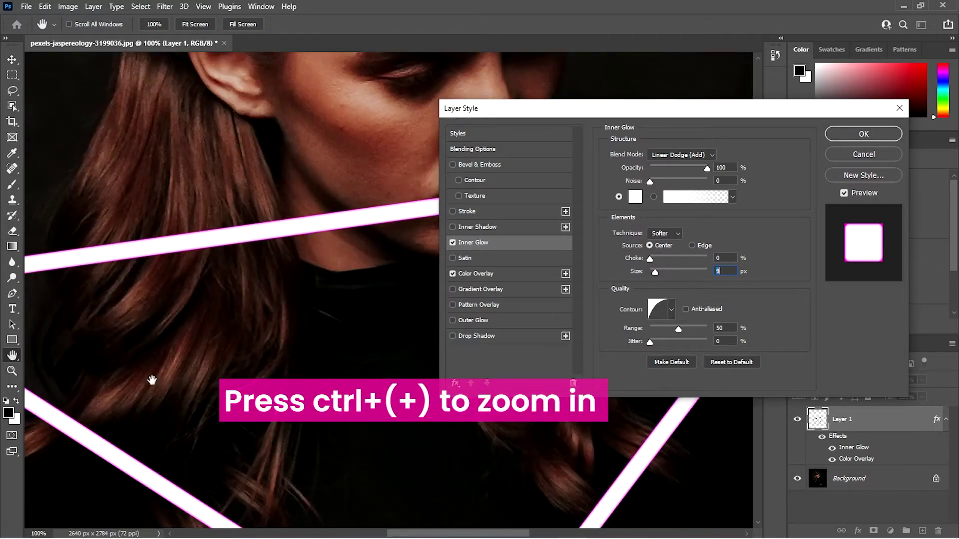
left_click(660, 273)
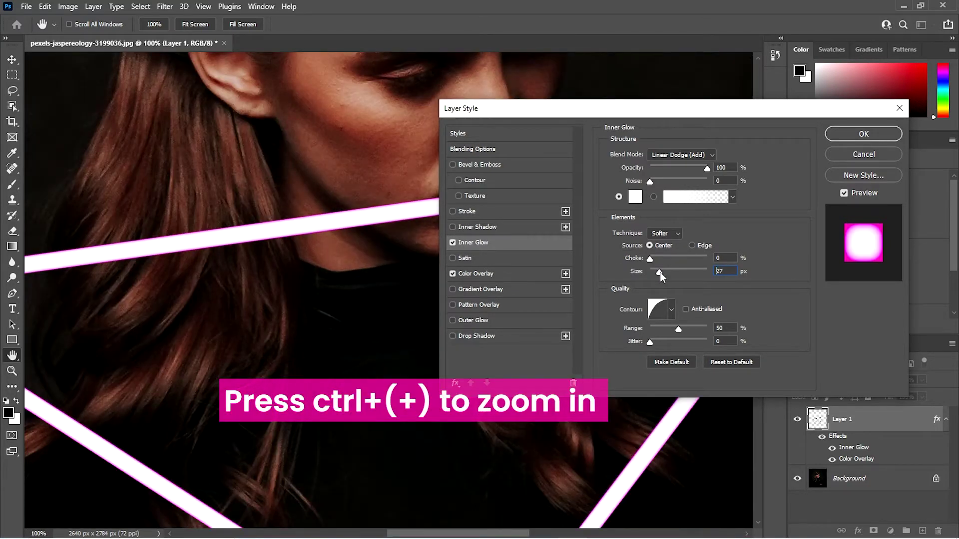
left_click_drag(660, 273, 660, 275)
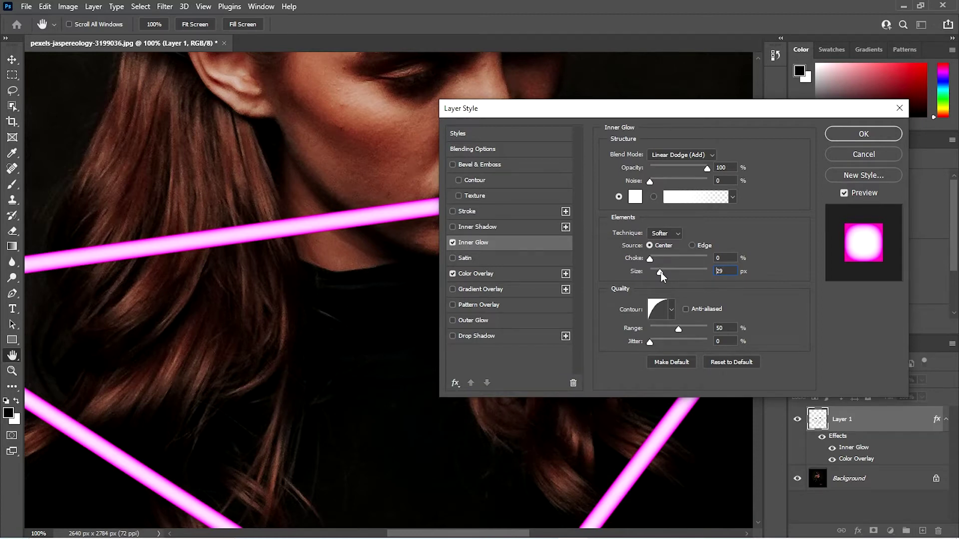
left_click_drag(660, 273, 657, 273)
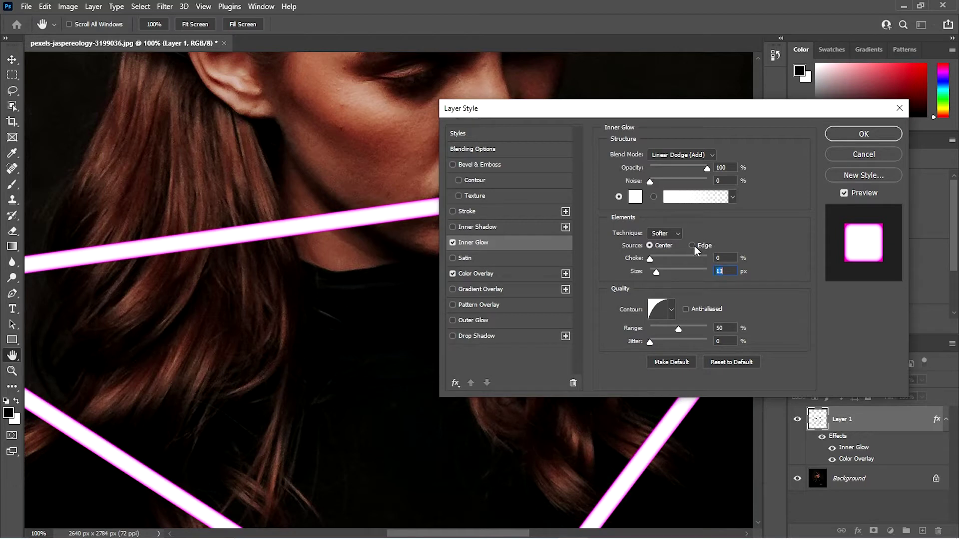
Step: Add a magenta Outer Glow at 100% opacity
left_click(472, 321)
left_click(635, 201)
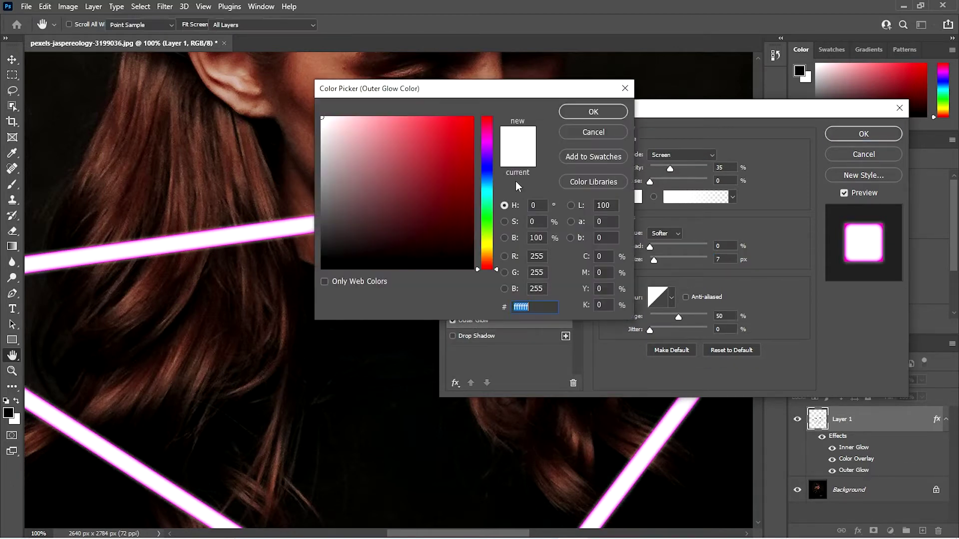
left_click(485, 132)
left_click(471, 118)
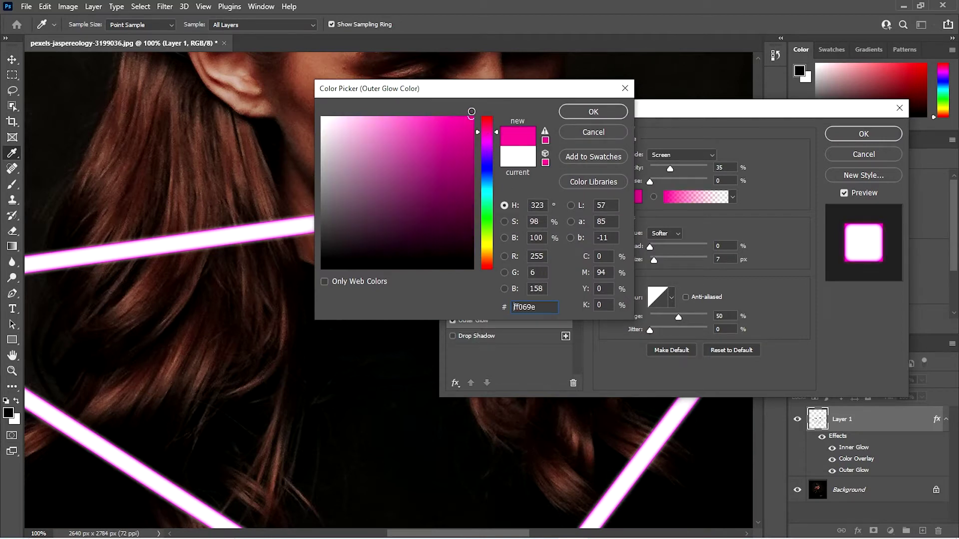
left_click(593, 111)
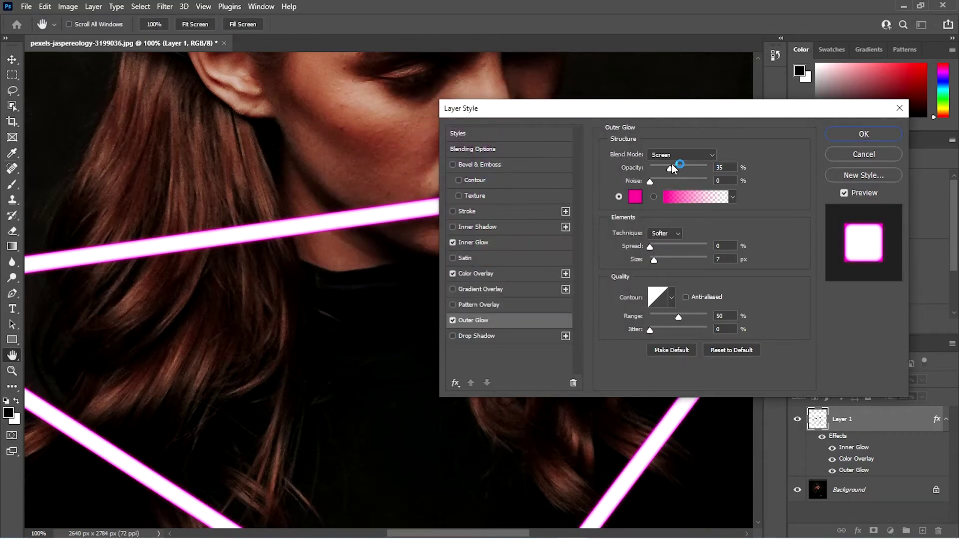
left_click_drag(670, 168, 733, 168)
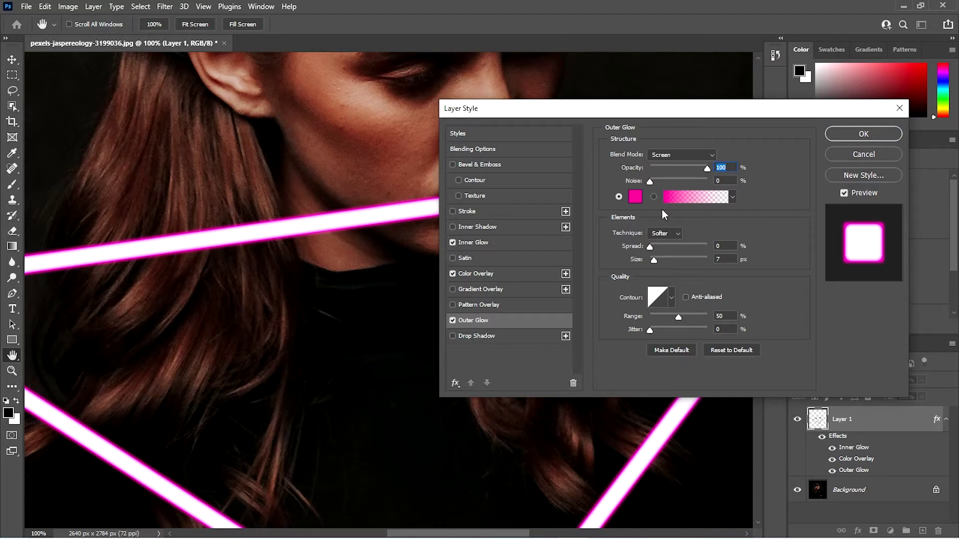
Step: Set the outer glow size to 92 px with Screen blend mode
left_click_drag(654, 260, 675, 260)
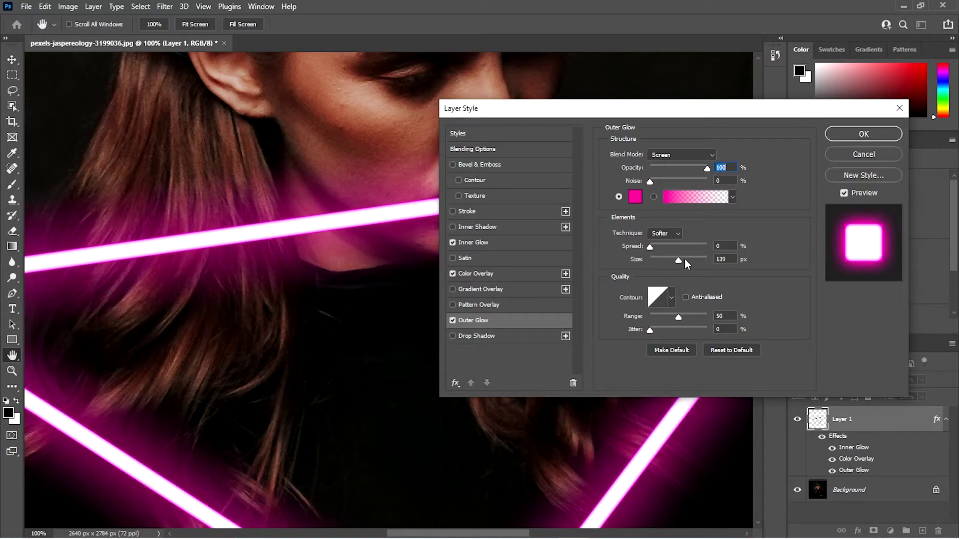
left_click(706, 155)
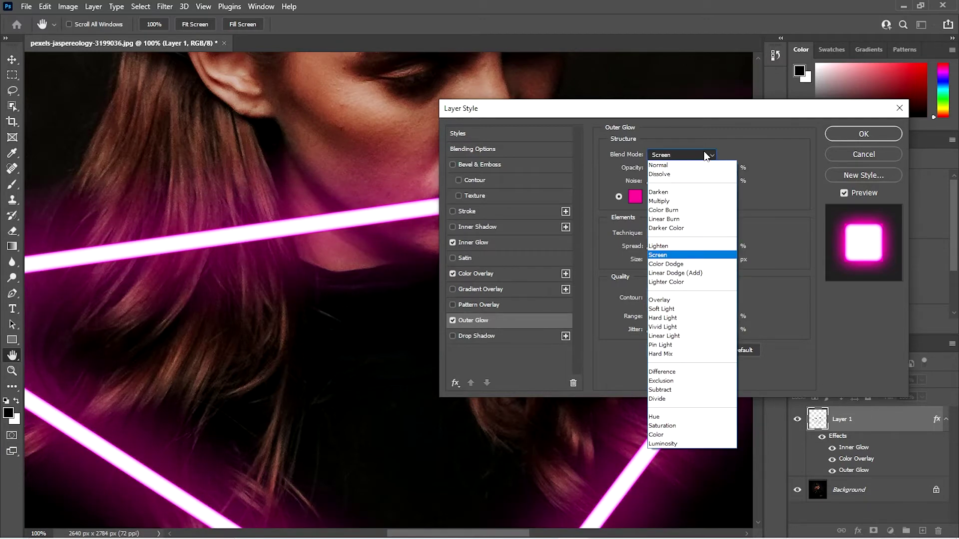
left_click(678, 274)
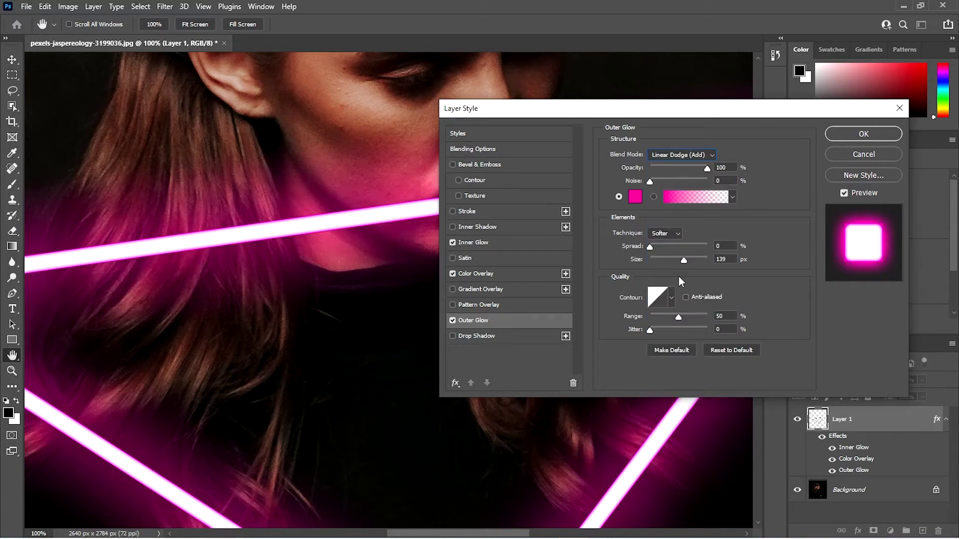
left_click_drag(682, 259, 676, 261)
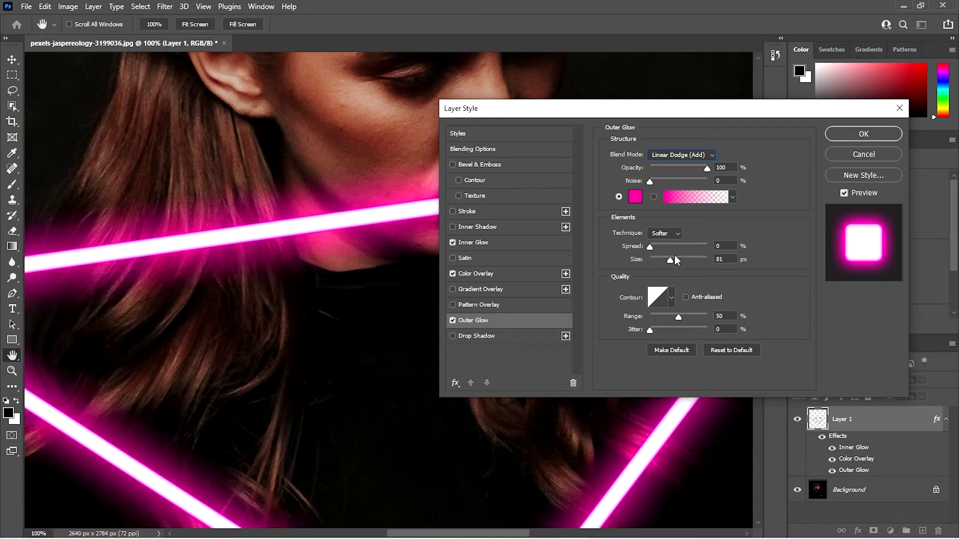
left_click(713, 156)
left_click(675, 255)
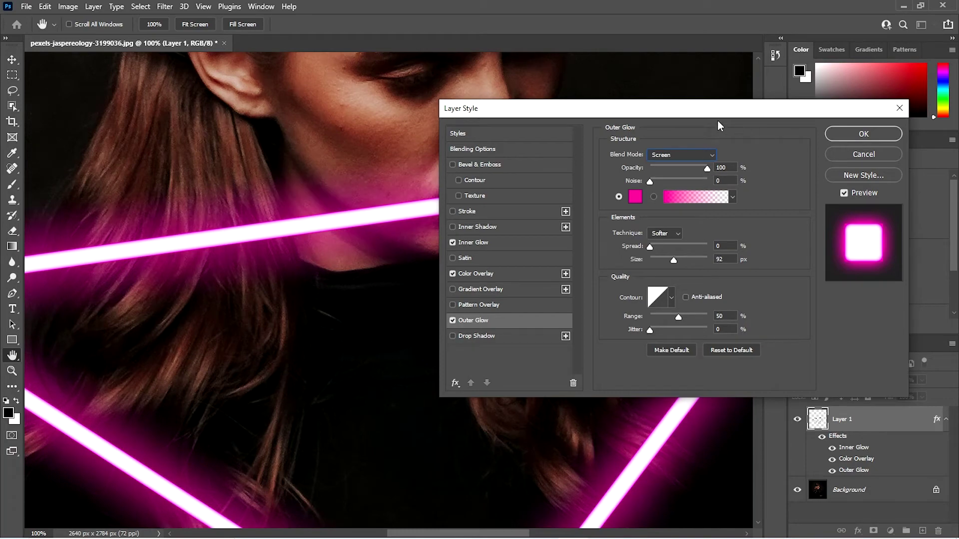
left_click_drag(704, 111, 754, 68)
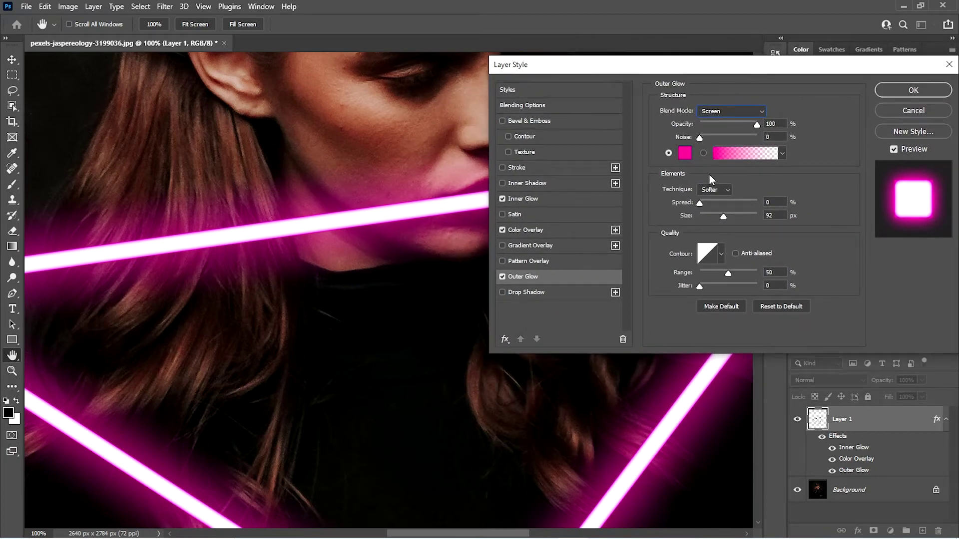
Step: Add a magenta Drop Shadow with 0 distance
left_click(533, 295)
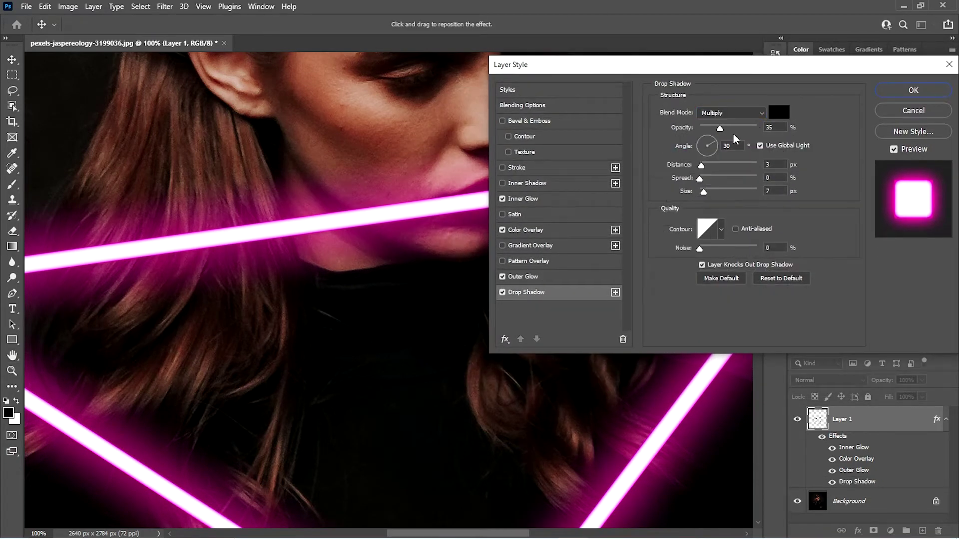
left_click(777, 112)
left_click_drag(485, 142, 487, 132)
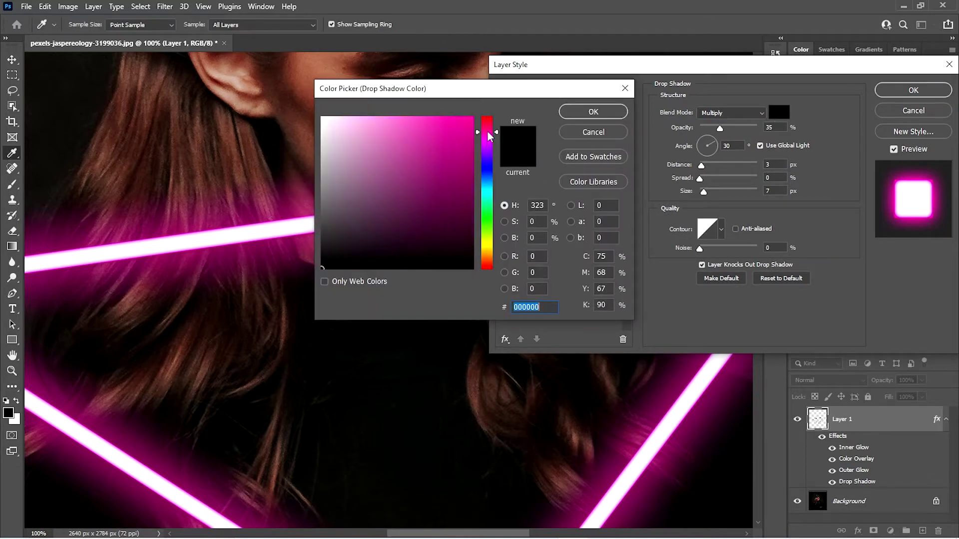
left_click(471, 119)
left_click(592, 112)
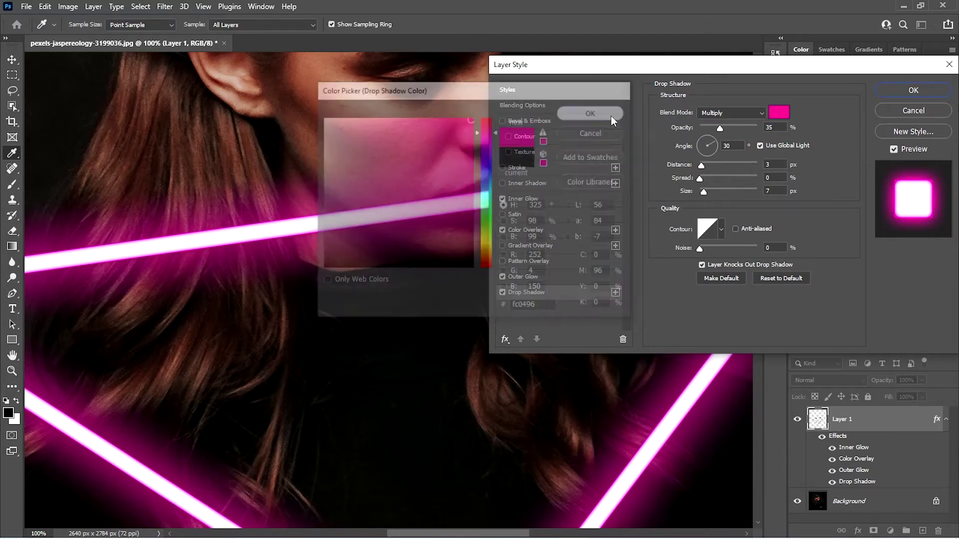
left_click(677, 189)
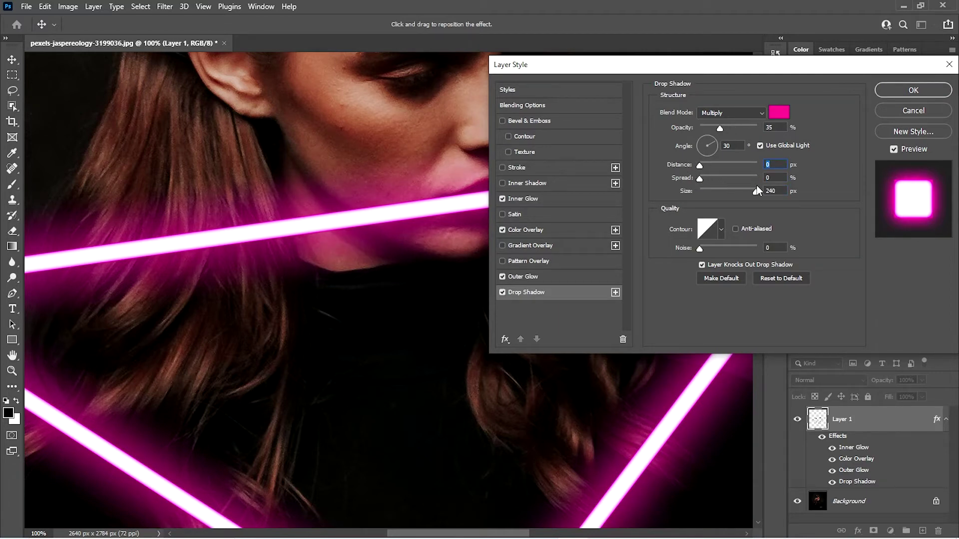
Step: Set the drop shadow to 229 px size, Linear Dodge (Add) and 66% opacity, then zoom out
left_click_drag(755, 194, 752, 194)
left_click_drag(720, 129, 728, 127)
left_click(759, 114)
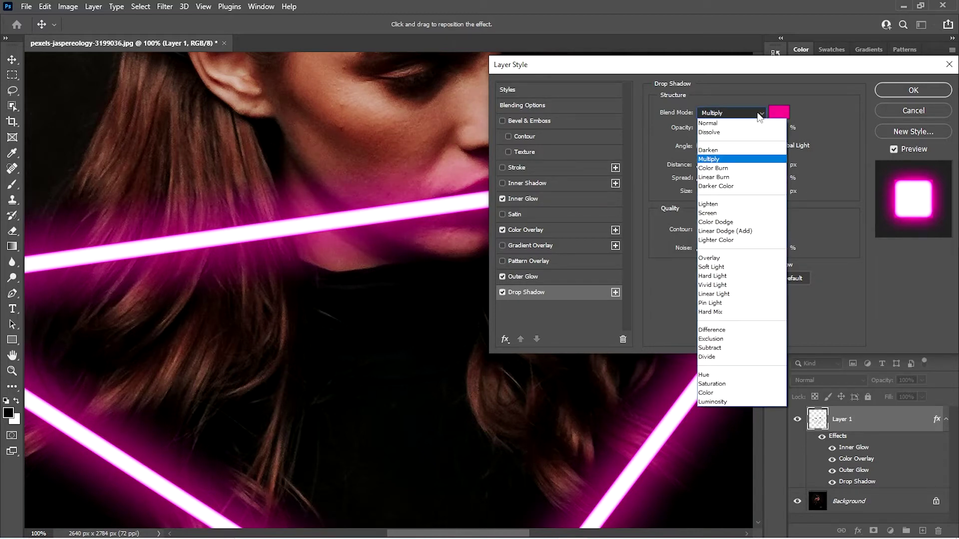
left_click(712, 231)
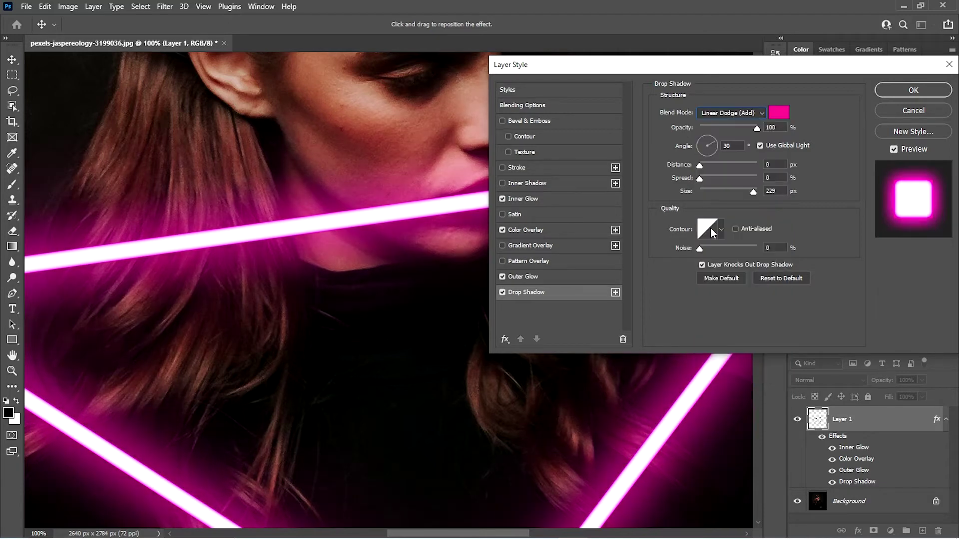
left_click(738, 128)
key("ctrl+minus")
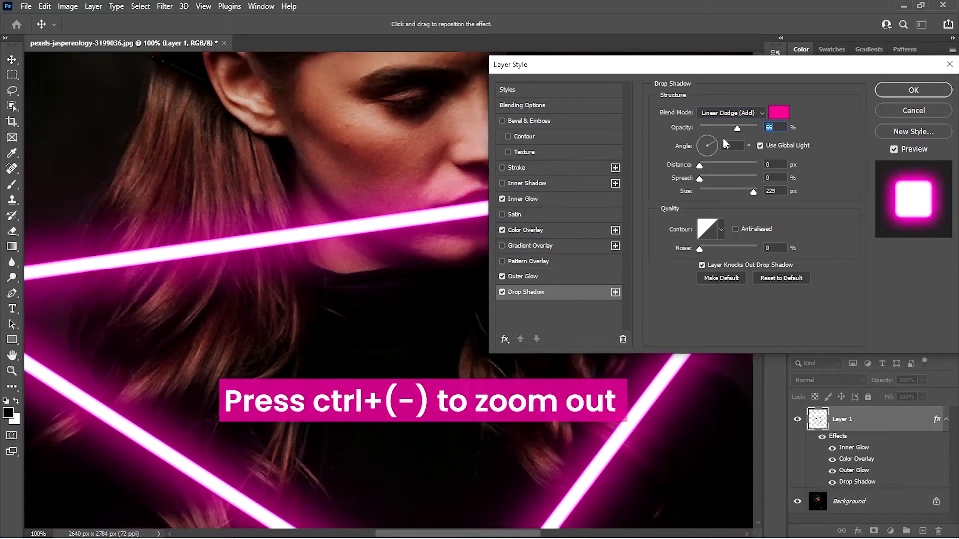
key("ctrl+minus")
key("ctrl+minus")
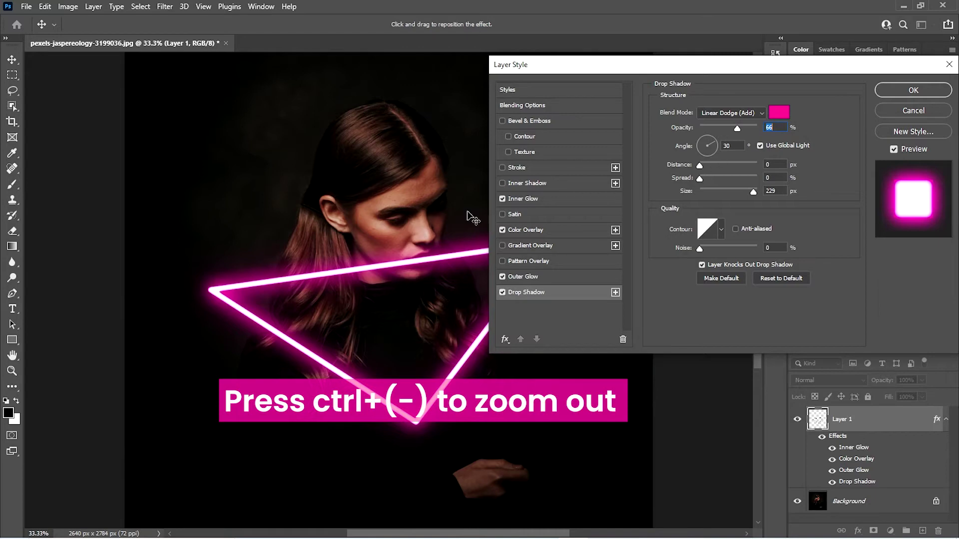
Step: Adjust the inner glow size to about 29 px, review outer glow and drop shadow, then apply the styles
left_click(534, 200)
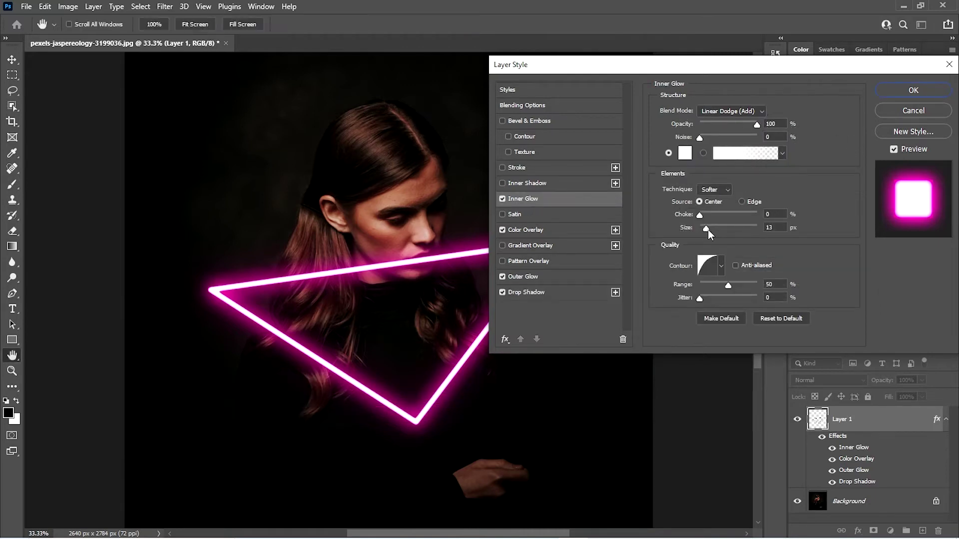
left_click_drag(708, 229, 710, 230)
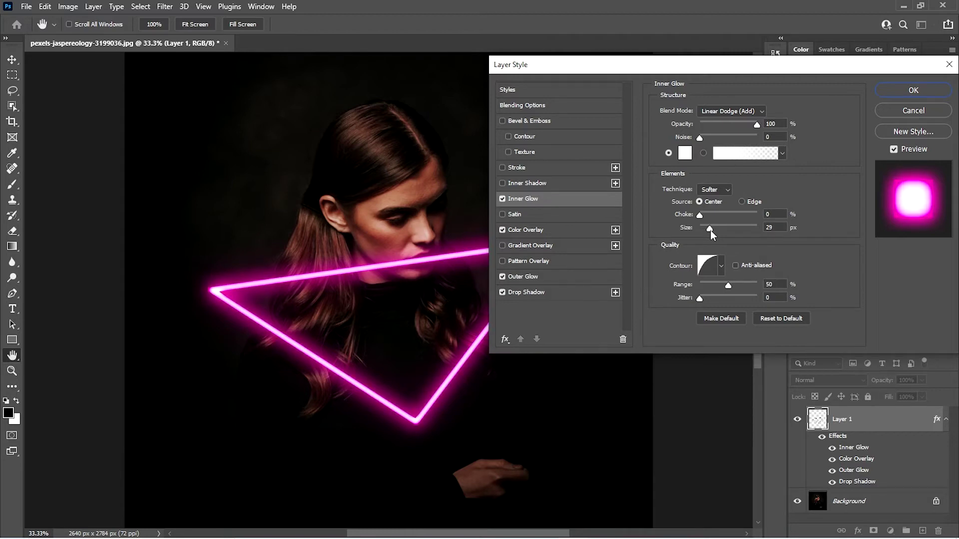
left_click_drag(711, 230, 710, 230)
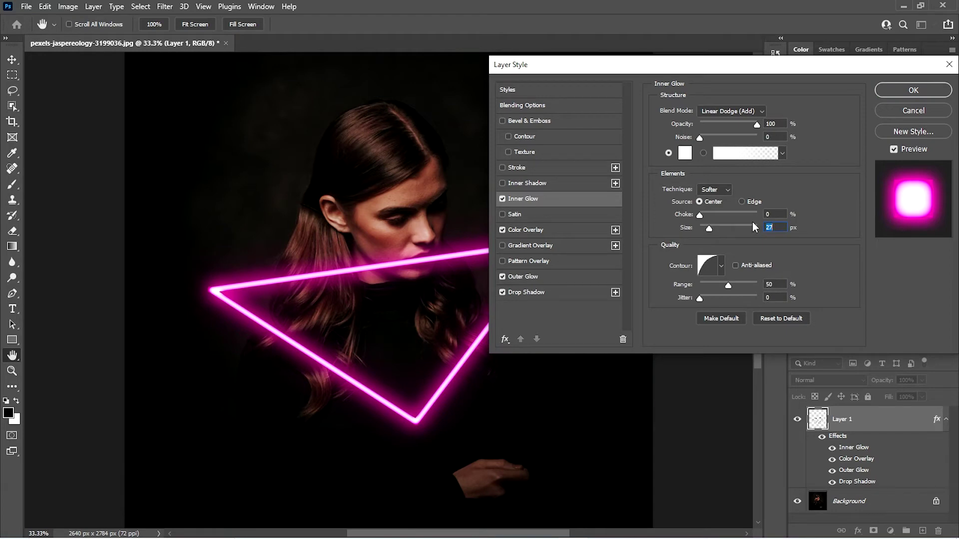
left_click(523, 278)
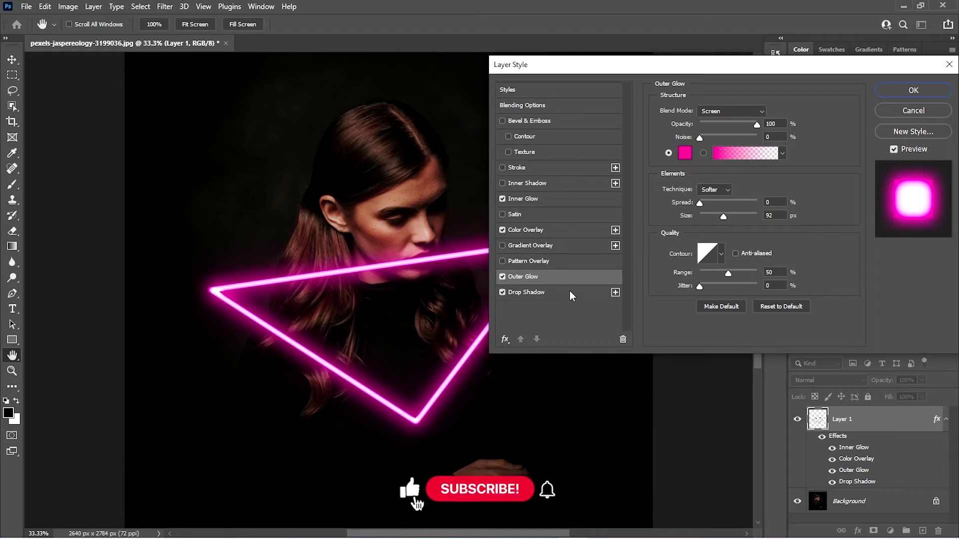
left_click(539, 293)
left_click(743, 126)
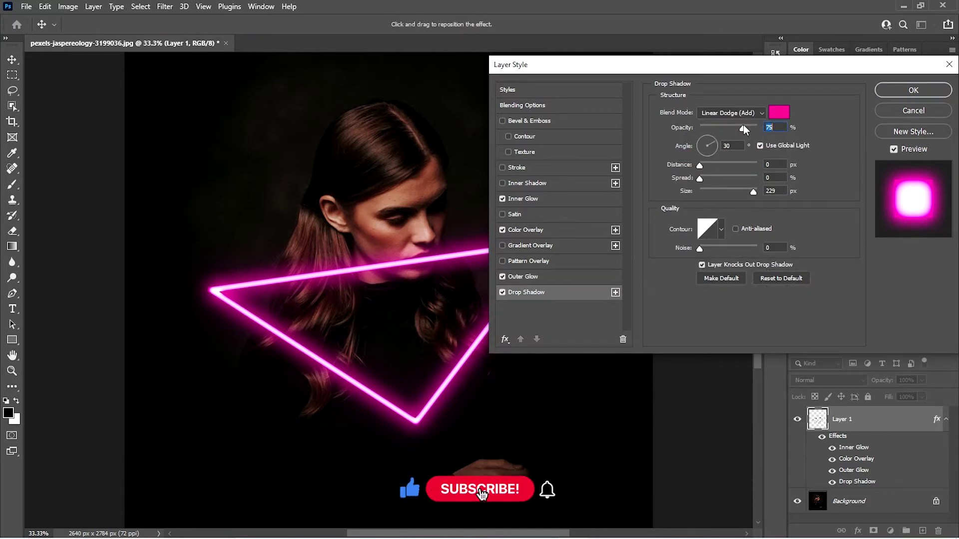
left_click(913, 91)
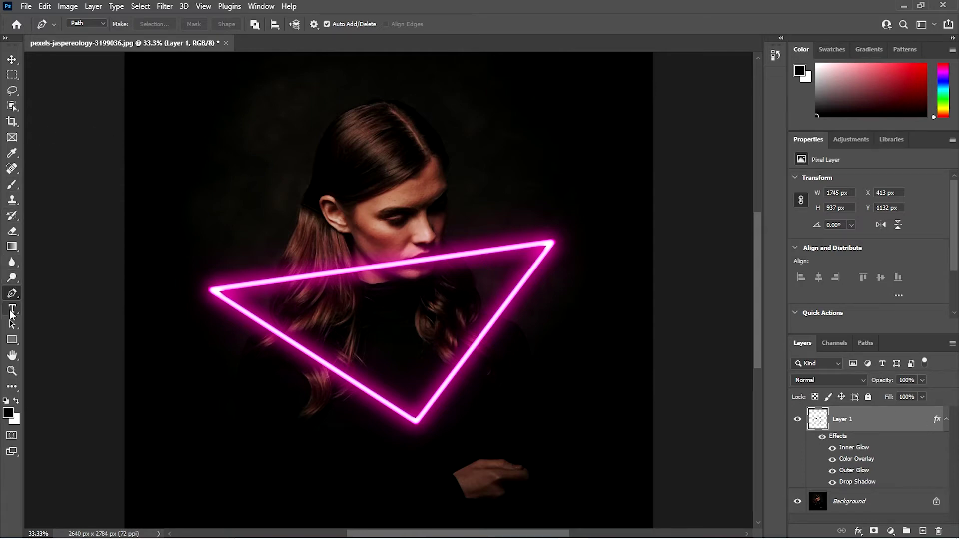
Step: Trace a closed path through the triangle's left, right and bottom corners
left_click(211, 290)
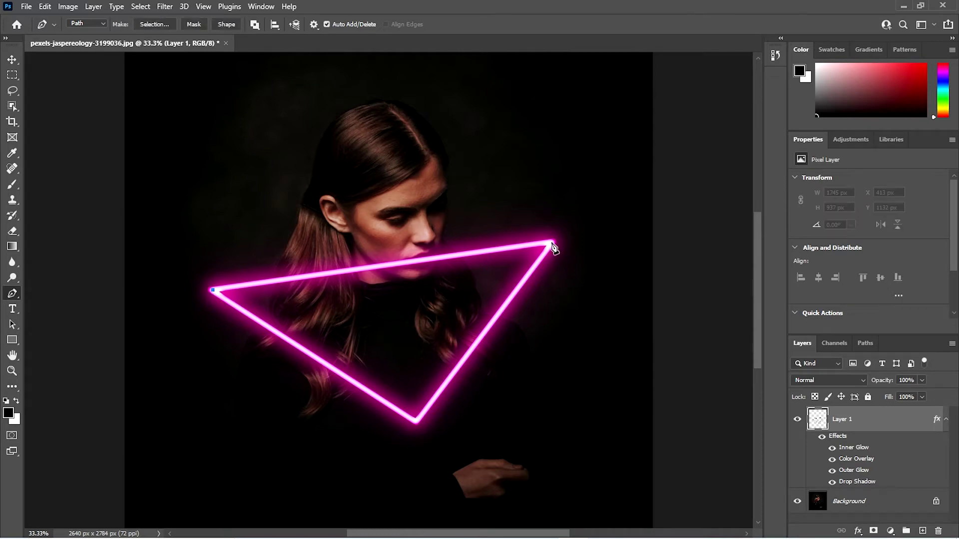
left_click(552, 243)
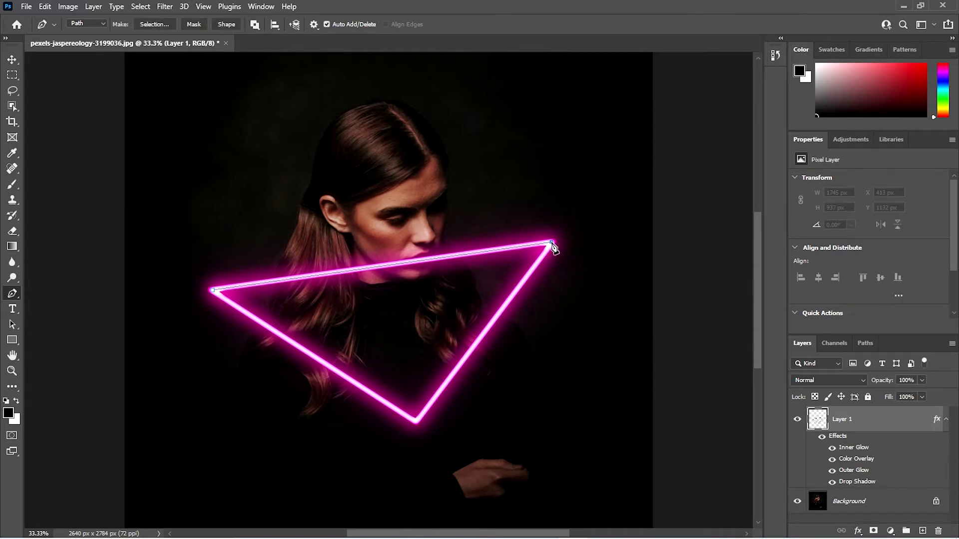
left_click(416, 421)
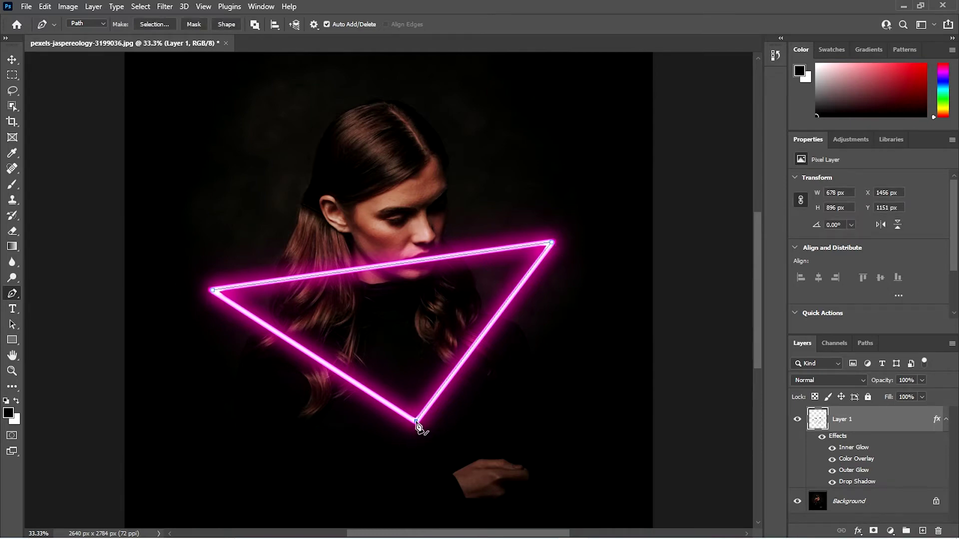
left_click(213, 291)
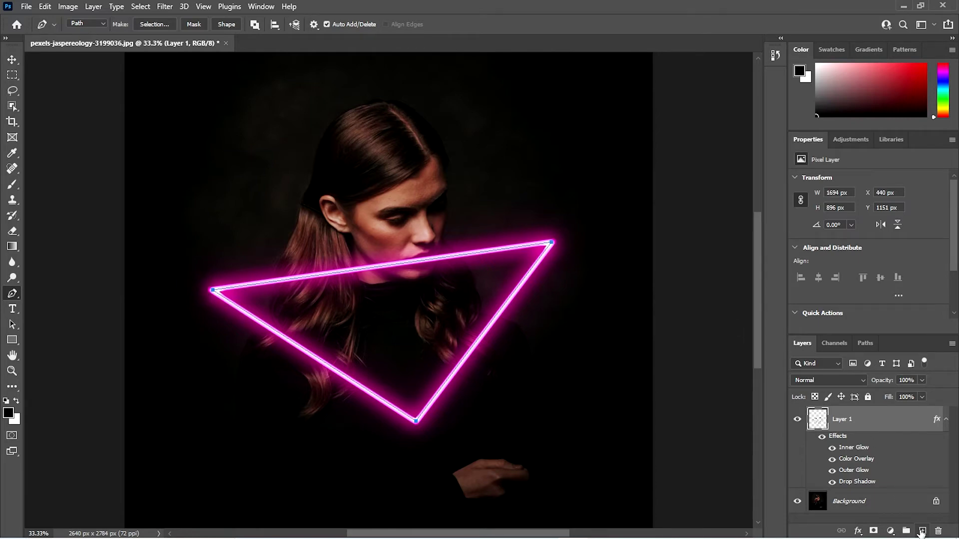
Step: Add a new empty layer and set the Brush to 0% hardness
left_click(922, 531)
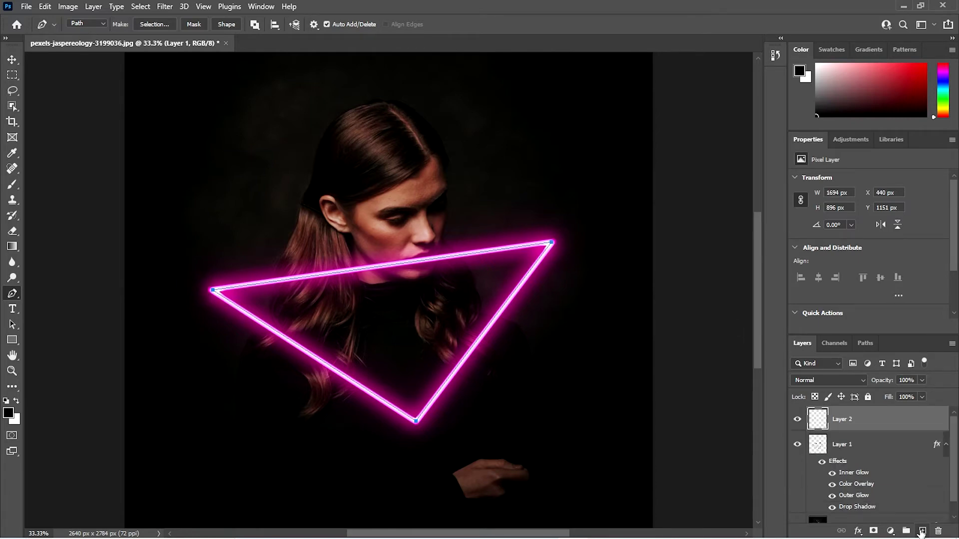
left_click(12, 185)
left_click(80, 25)
mouse_move(142, 90)
left_mouse_down()
mouse_move(102, 92)
mouse_move(61, 73)
left_mouse_up()
Step: Set a 95 px brush with white as the painting colour, then undo a test stroke
left_click(104, 63)
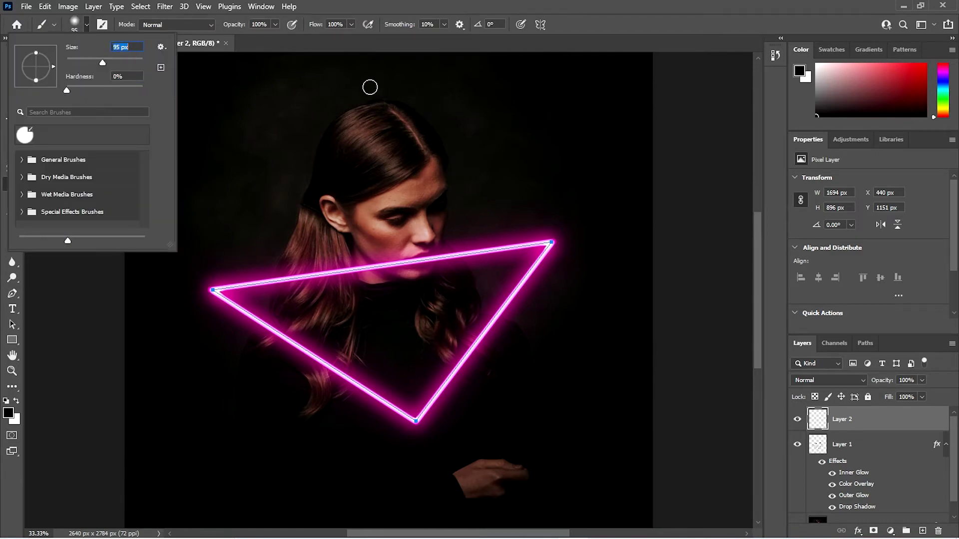
left_click(323, 75)
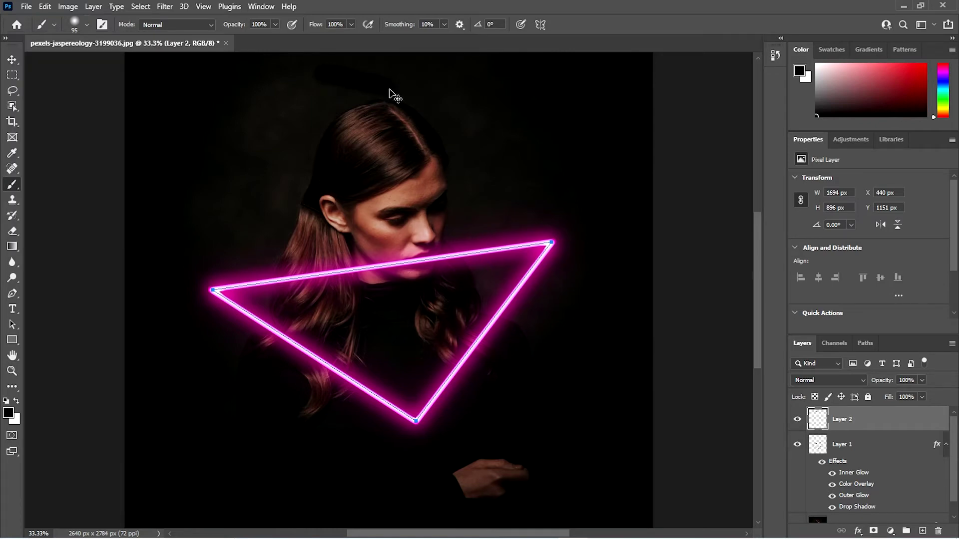
left_click(14, 401)
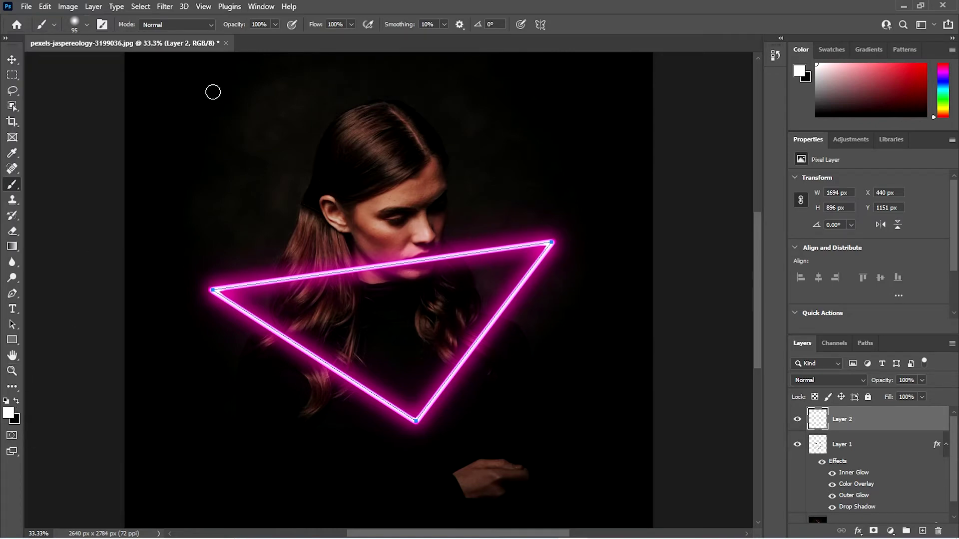
left_click_drag(214, 89, 380, 122)
key("ctrl+z")
Step: Enlarge the soft brush to 196 px and undo two white test strokes
left_click(85, 25)
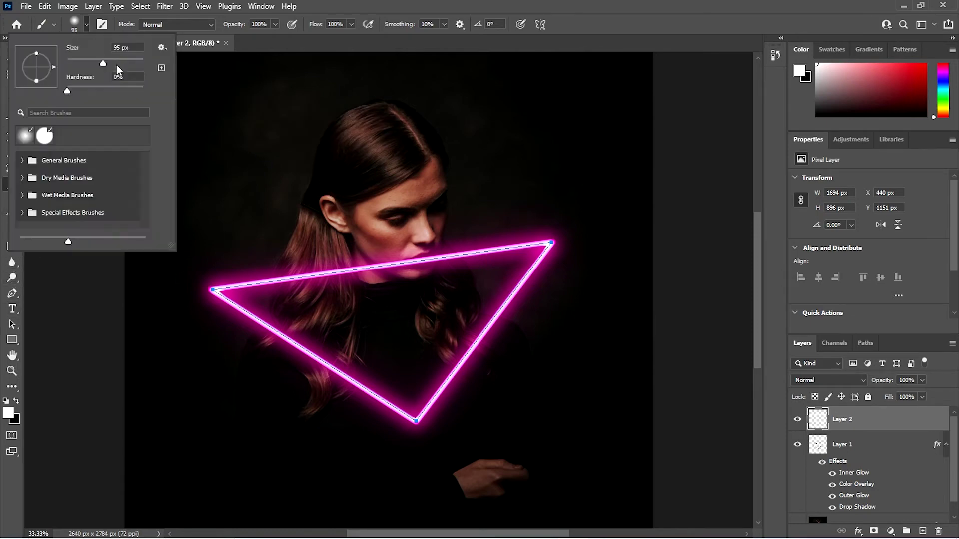
left_click_drag(120, 69, 129, 69)
left_click(236, 90)
left_click_drag(234, 86, 382, 81)
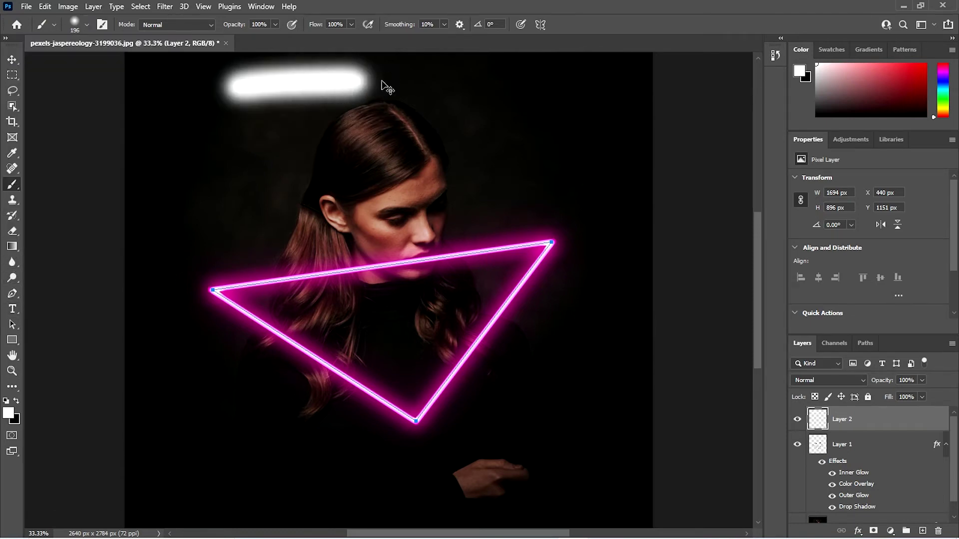
key("ctrl+z")
left_click(87, 24)
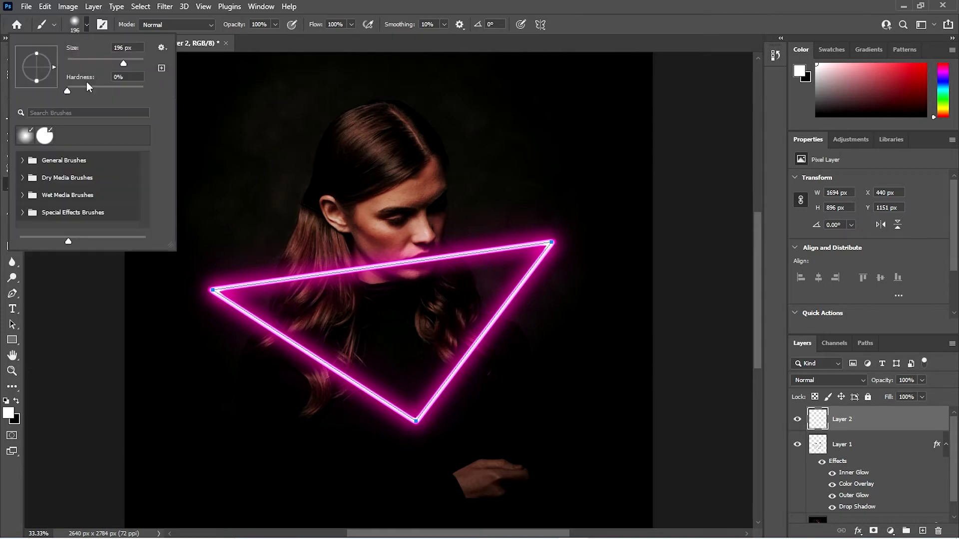
left_click(285, 65)
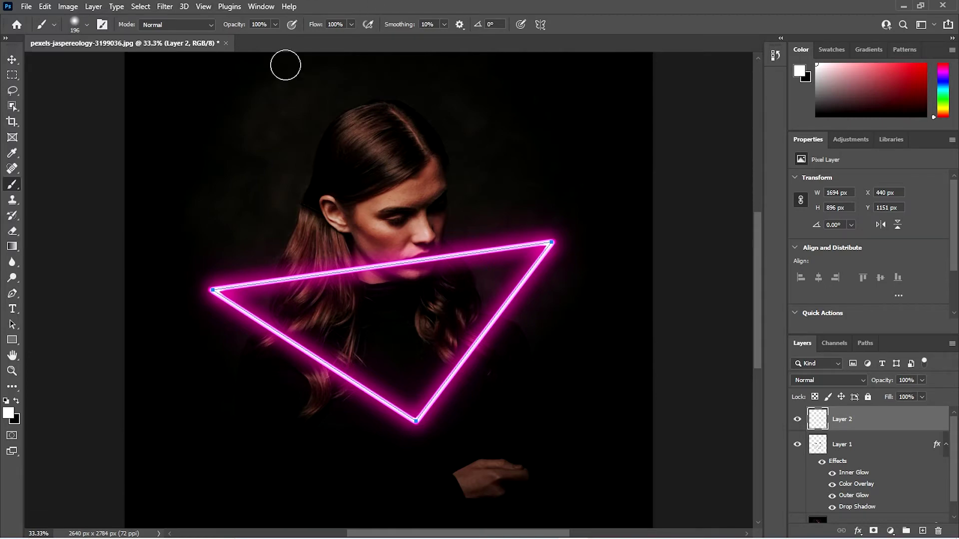
left_click_drag(176, 105, 272, 122)
key("ctrl+z")
Step: Return to the triangle path and set the foreground colour to bright magenta #ff00ba
left_click(12, 294)
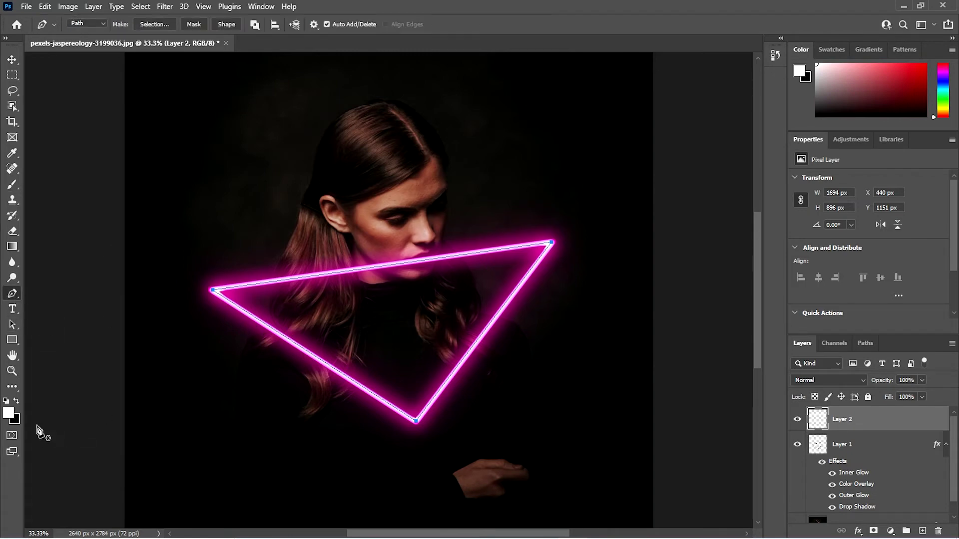
right_click(265, 324)
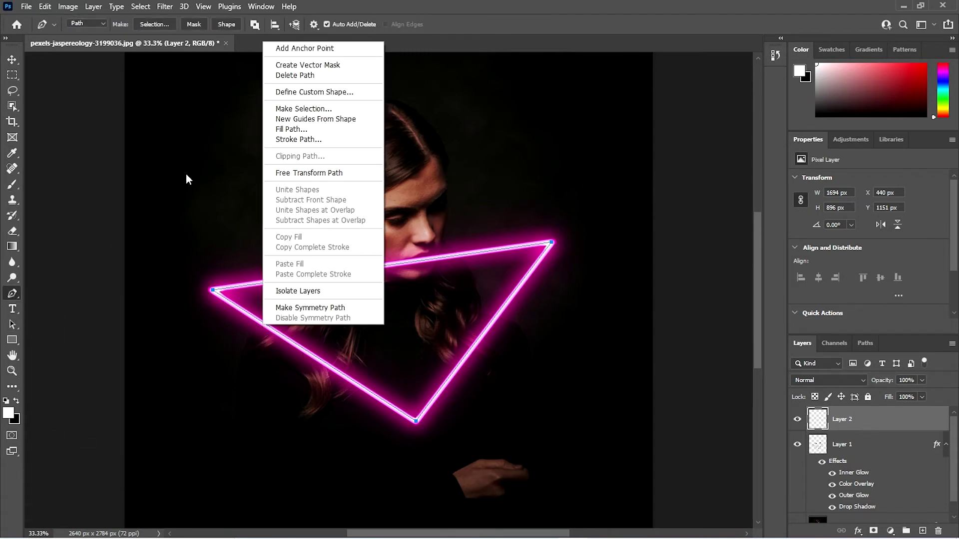
key("Escape")
left_click(8, 413)
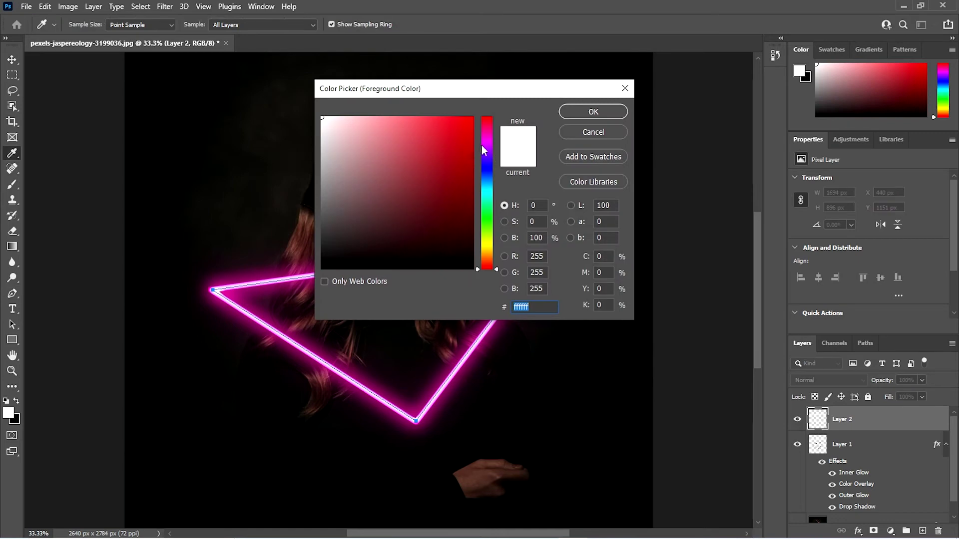
left_click(483, 141)
left_click_drag(484, 142, 484, 135)
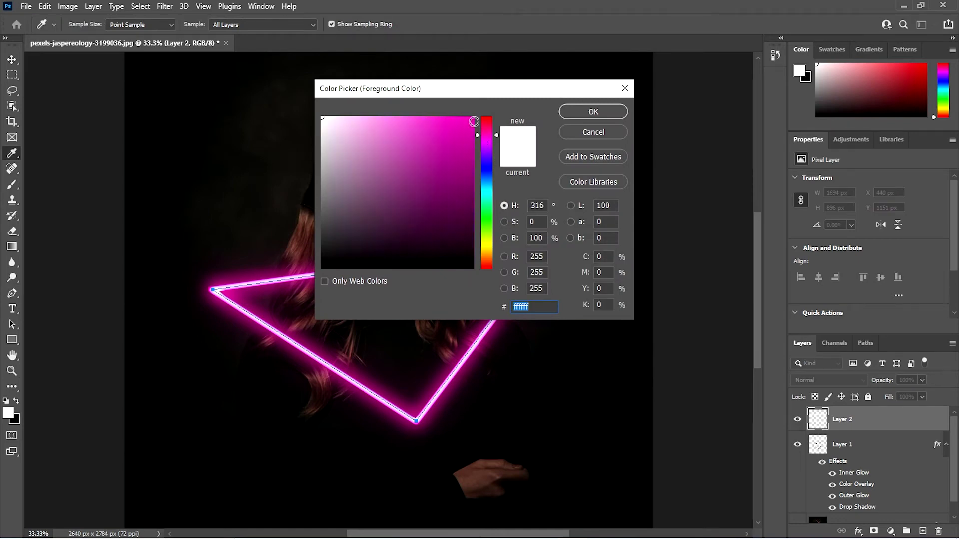
left_click(472, 118)
left_click(593, 113)
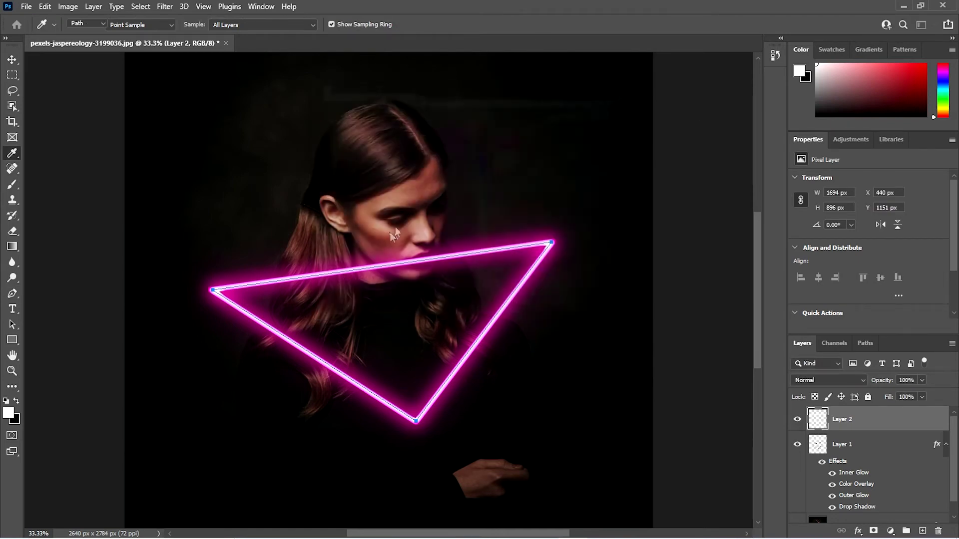
Step: Stroke the triangle path on Layer 2 with the soft magenta brush
right_click(265, 333)
left_click(300, 143)
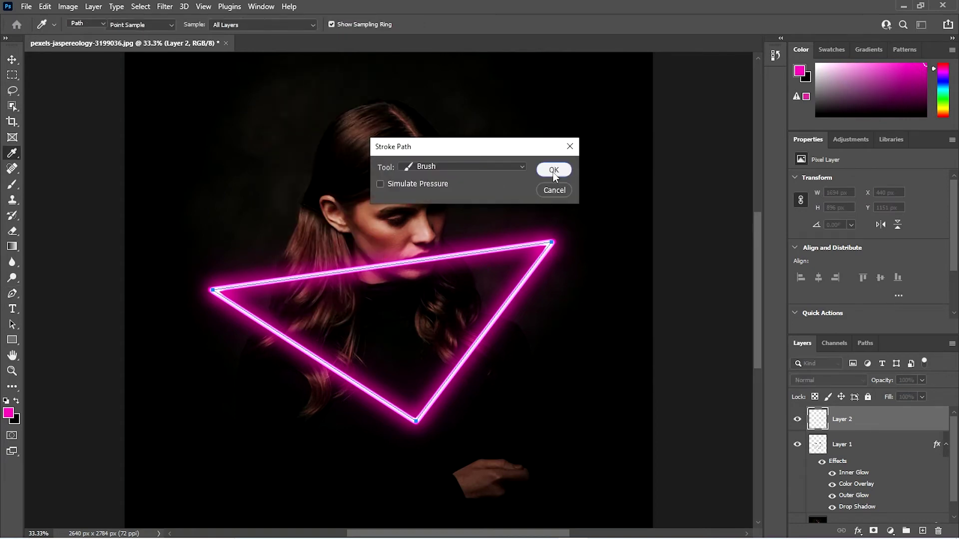
left_click(553, 172)
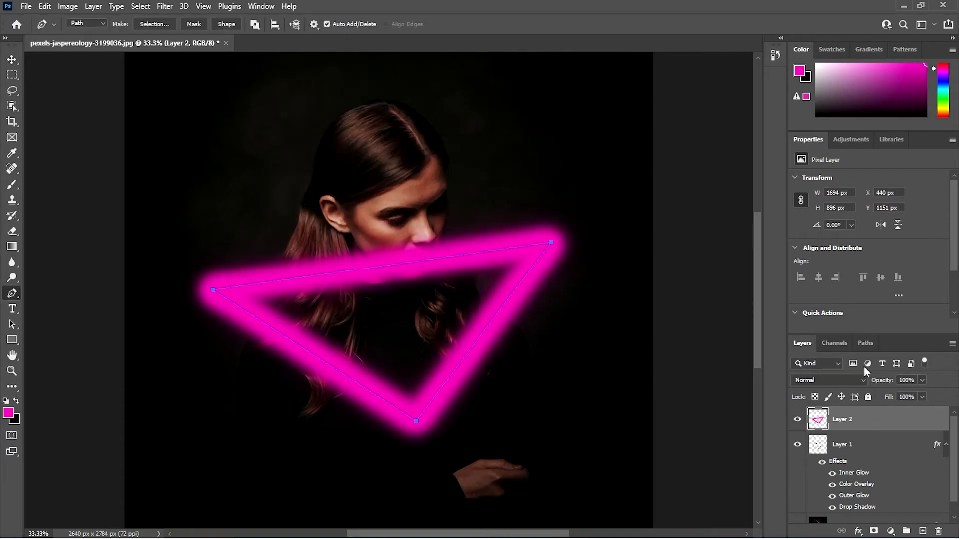
Step: Set Layer 2 to Linear Dodge (Add) at 10% opacity and collapse Layer 1's effects
left_click(862, 380)
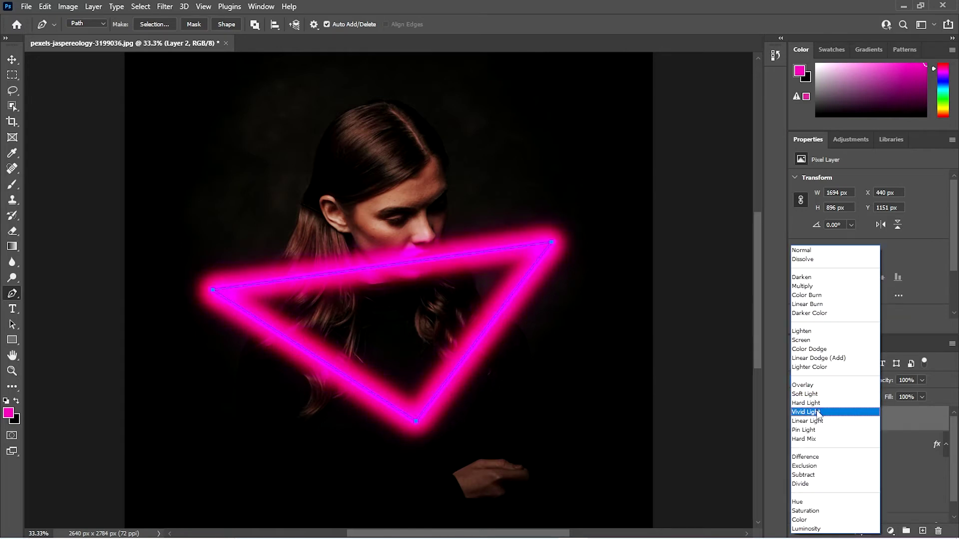
left_click(807, 359)
left_click(922, 380)
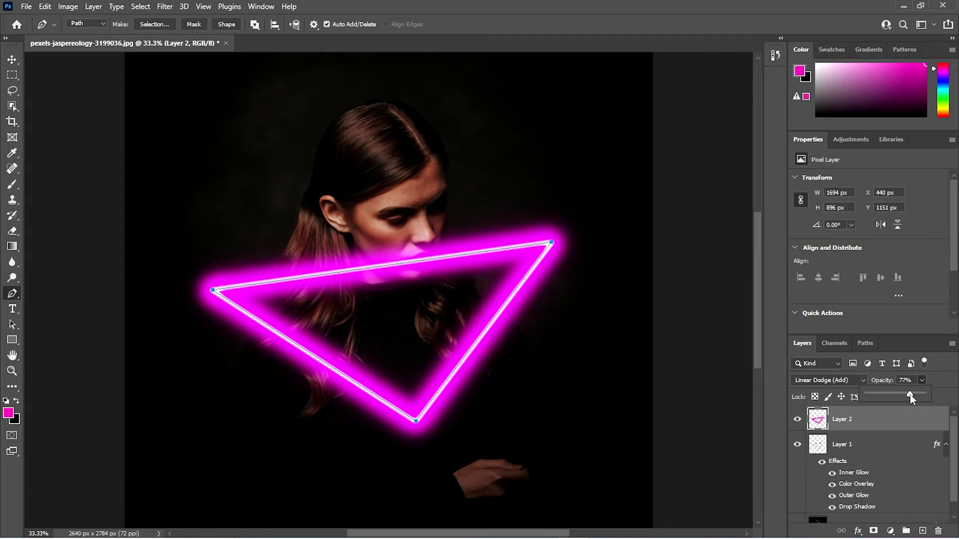
left_click_drag(906, 393, 905, 393)
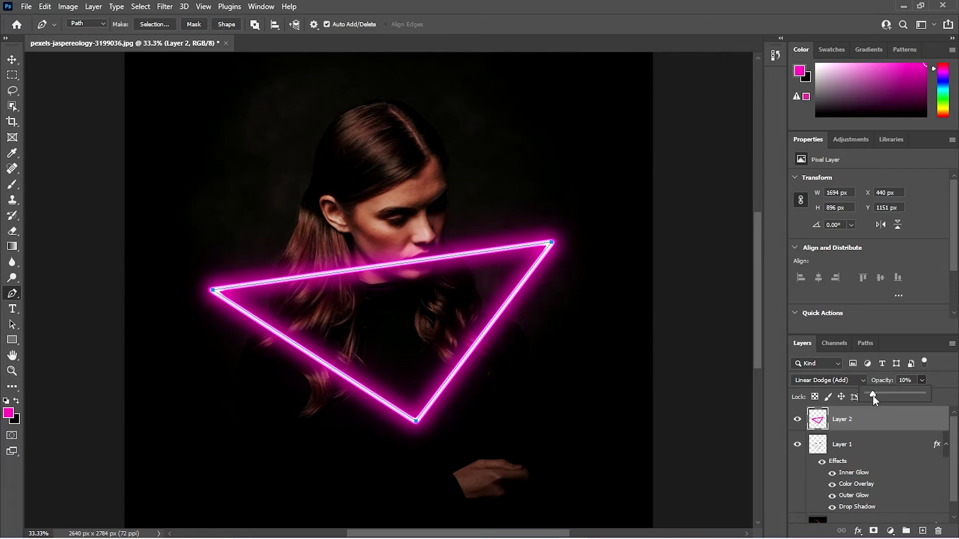
left_click(946, 444)
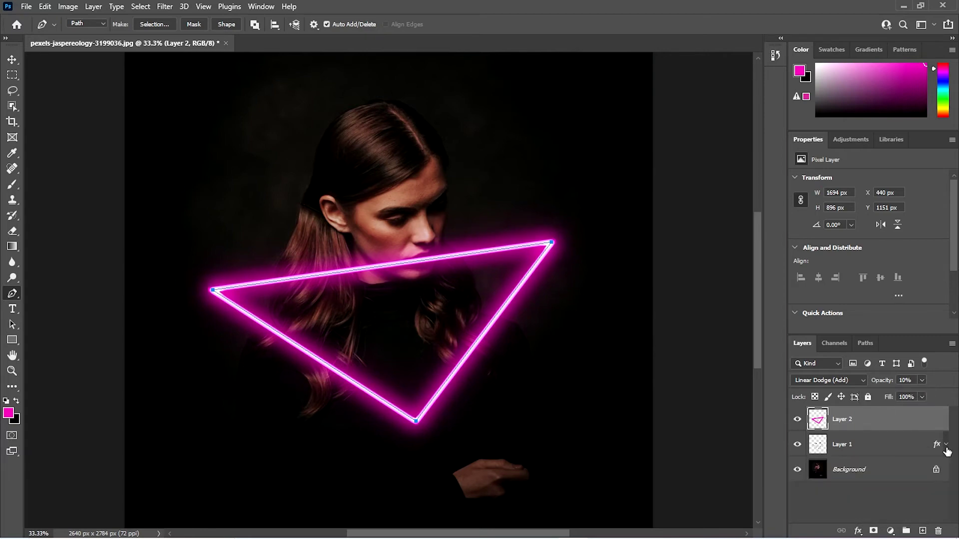
Step: Group Layer 1 and Layer 2 into a group named Neon Light
left_click(896, 446, "ctrl")
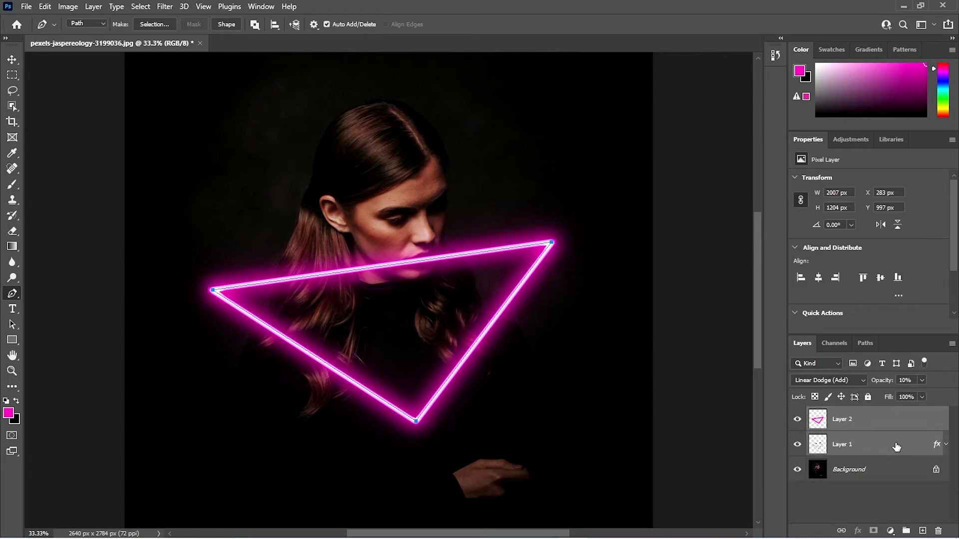
key("ctrl+g")
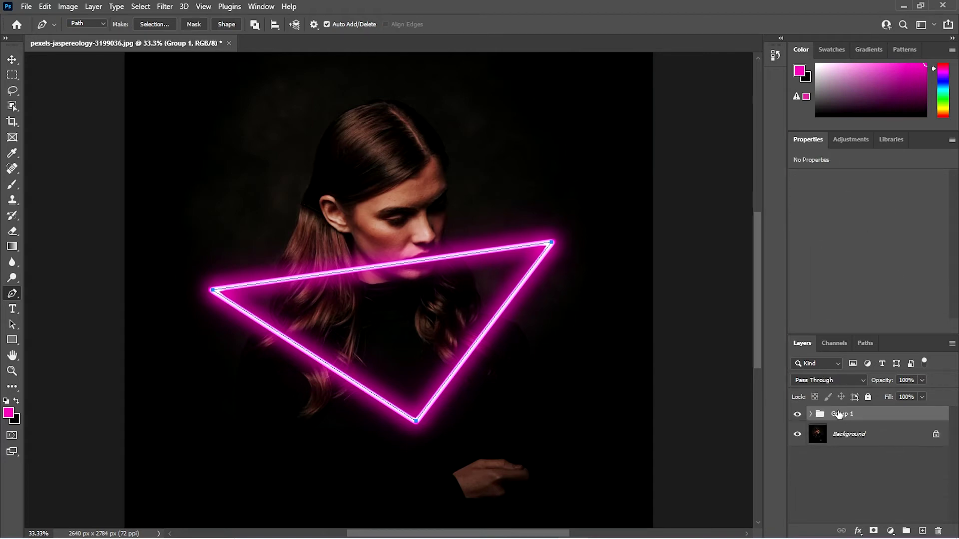
double_click(841, 414)
key("BackSpace")
type("Neon Light")
key("Return")
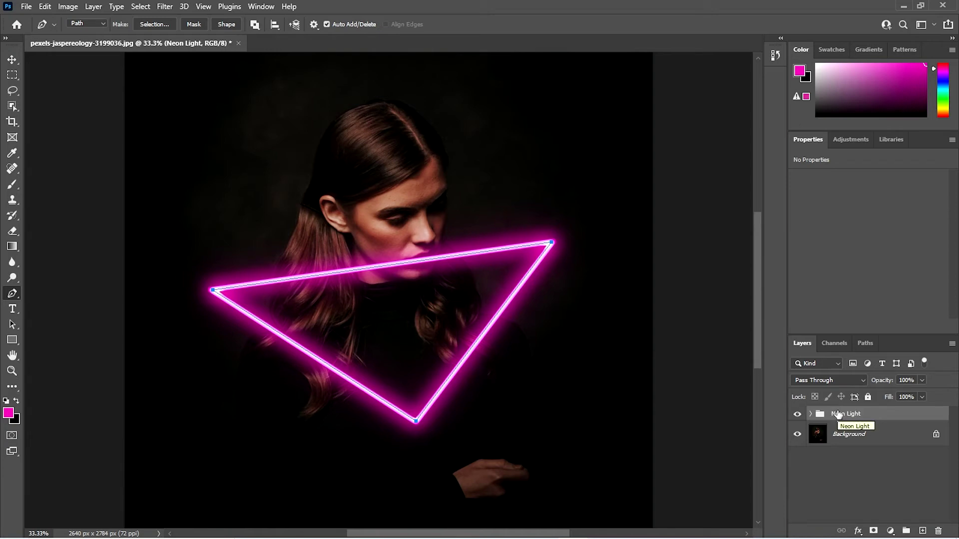
Step: Unlock the Background layer and use Select > Subject to select the woman
left_click(867, 444)
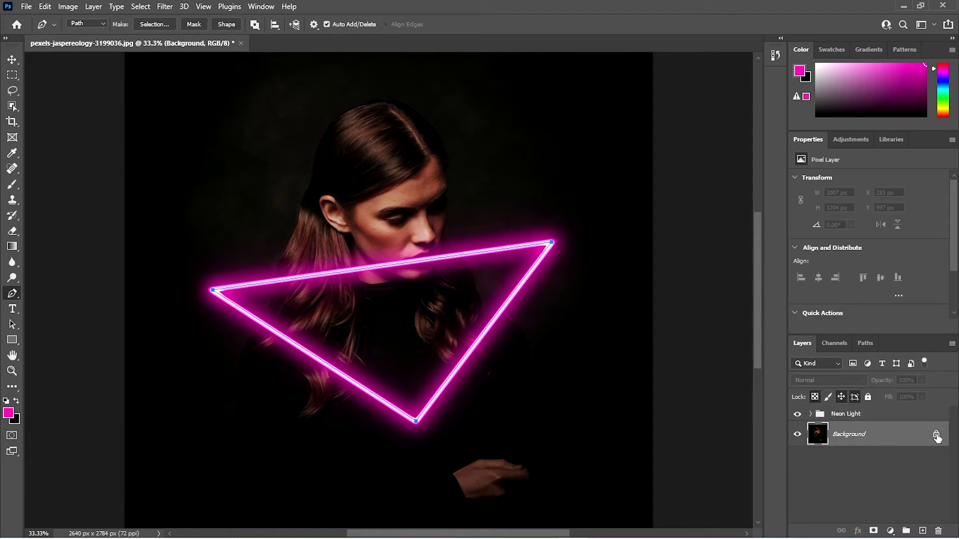
left_click(937, 435)
left_click(140, 6)
left_click(170, 146)
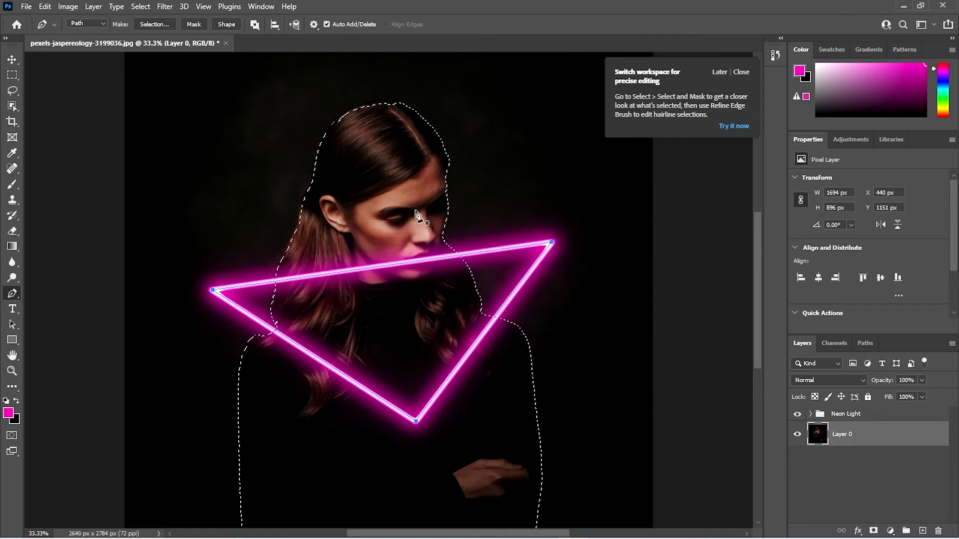
left_click(741, 72)
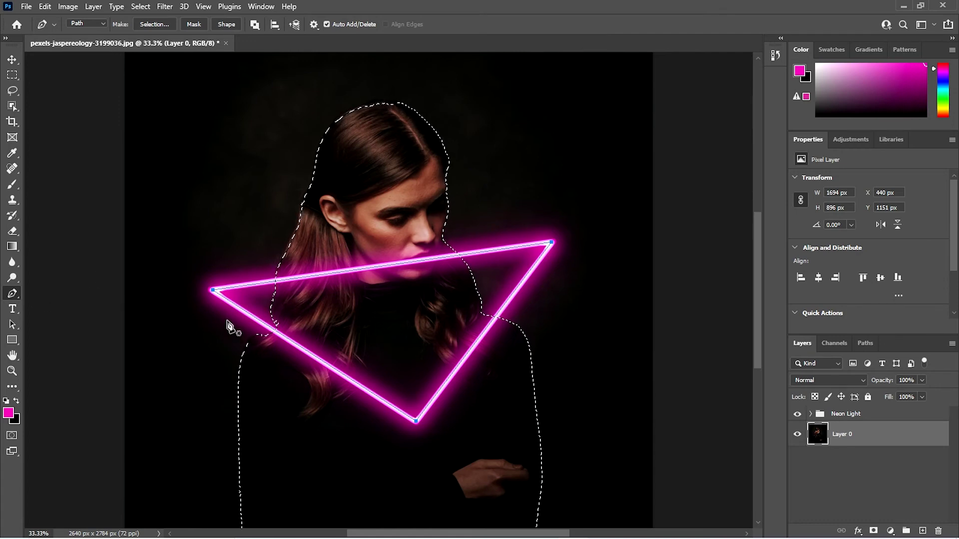
Step: Delete the triangle work path and add a subject-based layer mask to Neon Light
right_click(238, 309)
left_click(279, 54)
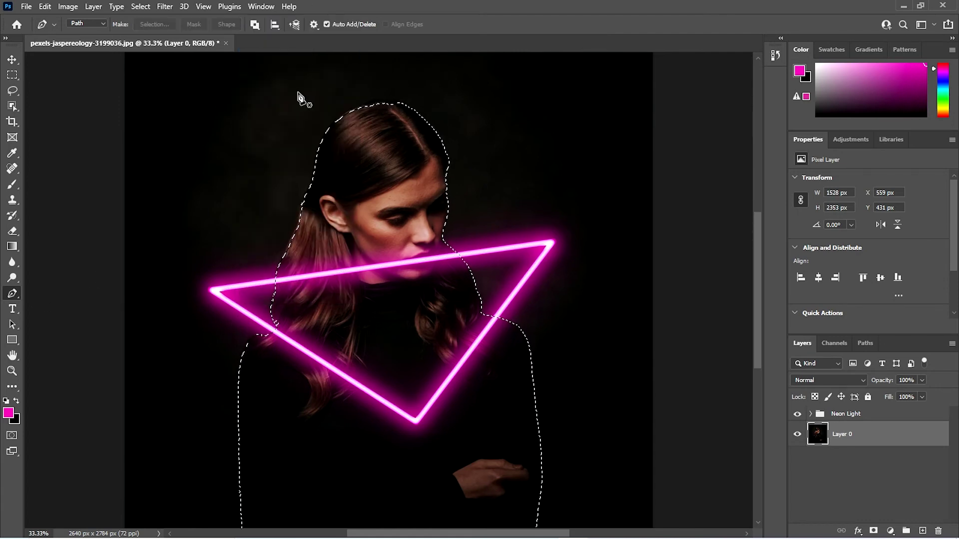
left_click(852, 414)
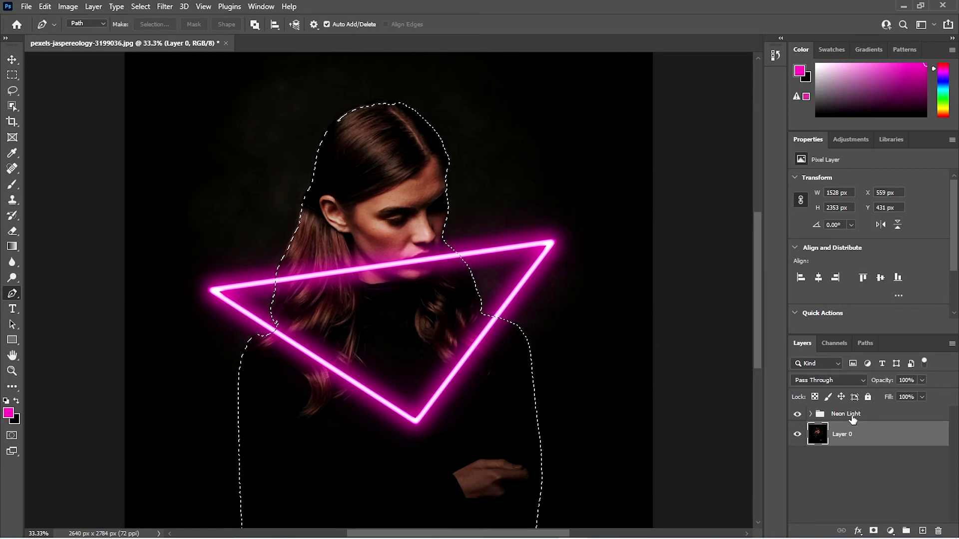
left_click(873, 531)
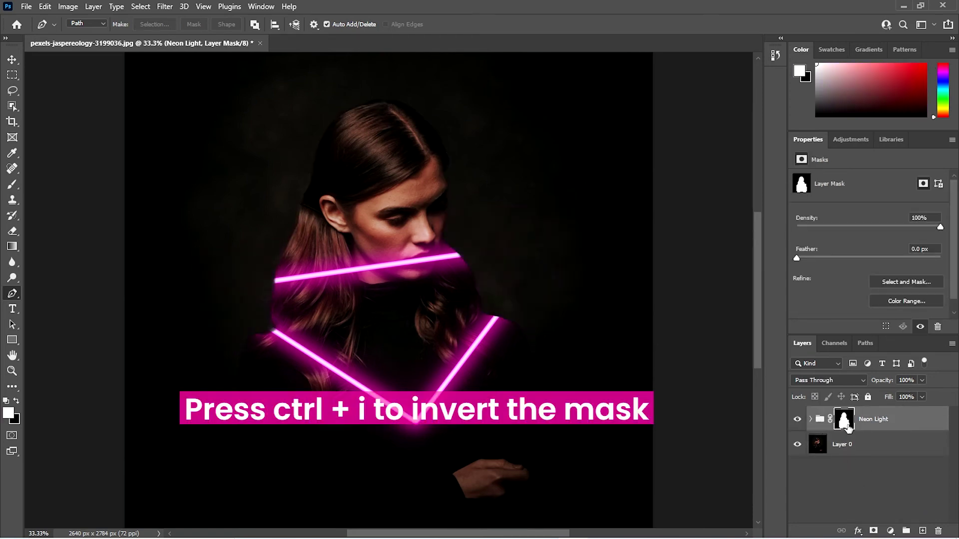
Step: Invert the Neon Light mask and paint the triangle's lower legs back with a 300 px brush
key("ctrl+i")
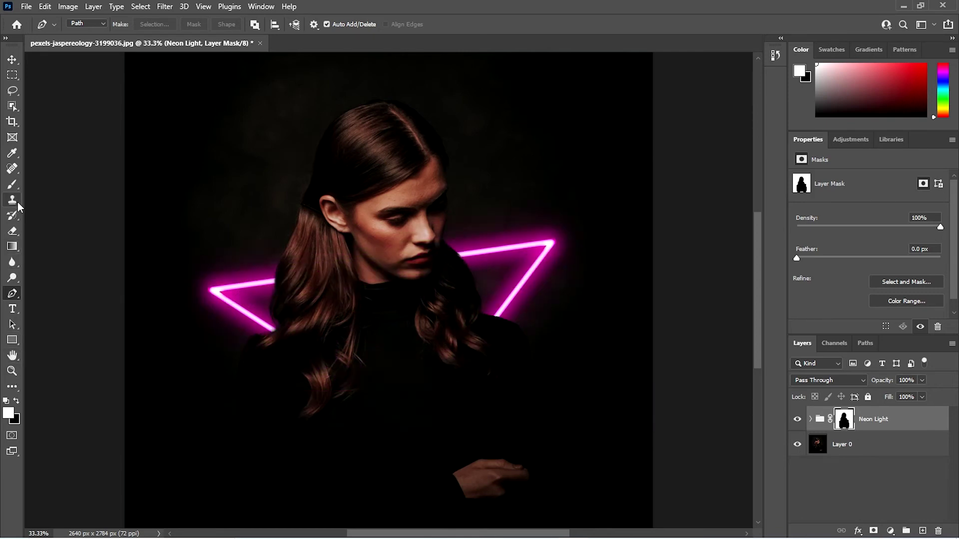
left_click(13, 186)
left_click(84, 26)
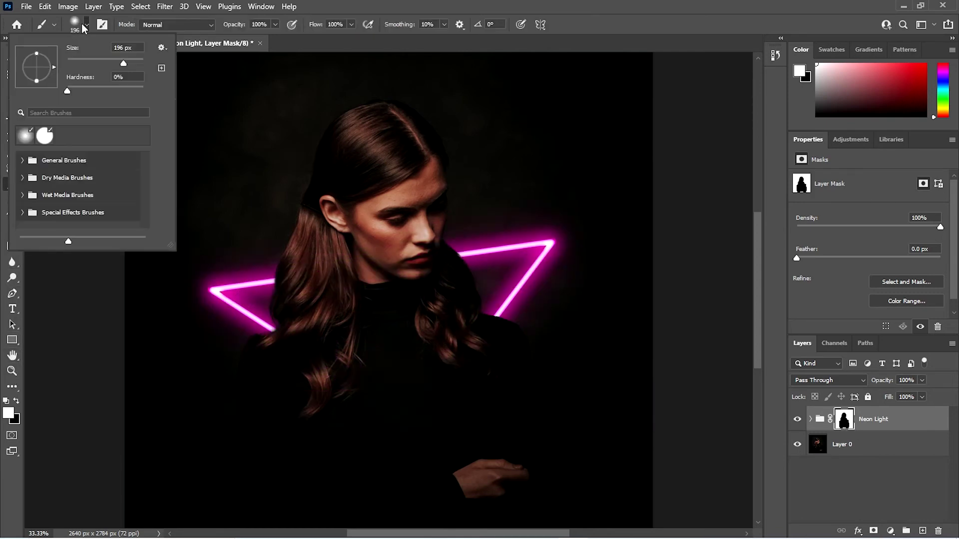
left_click(361, 5)
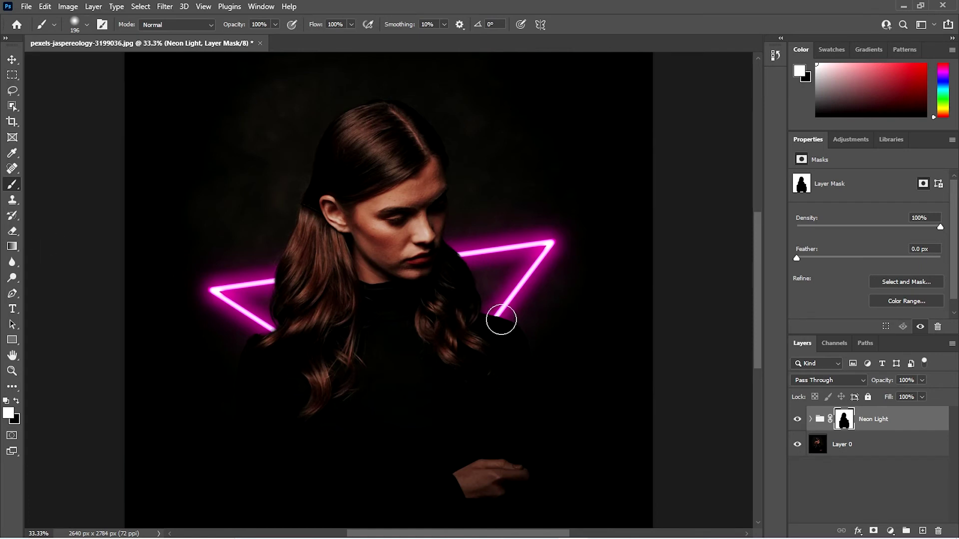
key("bracketright")
key("bracketright")
key("bracketright")
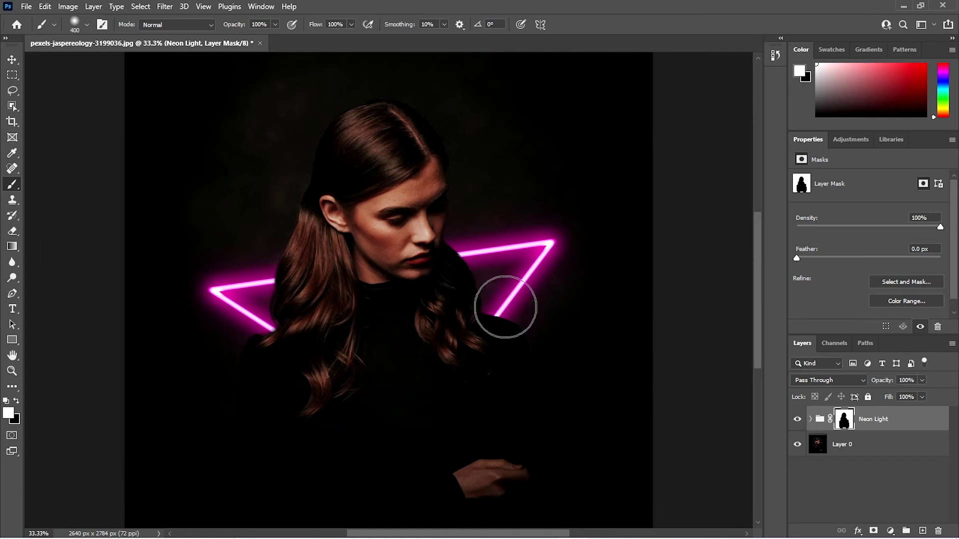
mouse_move(506, 306)
left_mouse_down()
mouse_move(402, 421)
mouse_move(244, 320)
left_mouse_up()
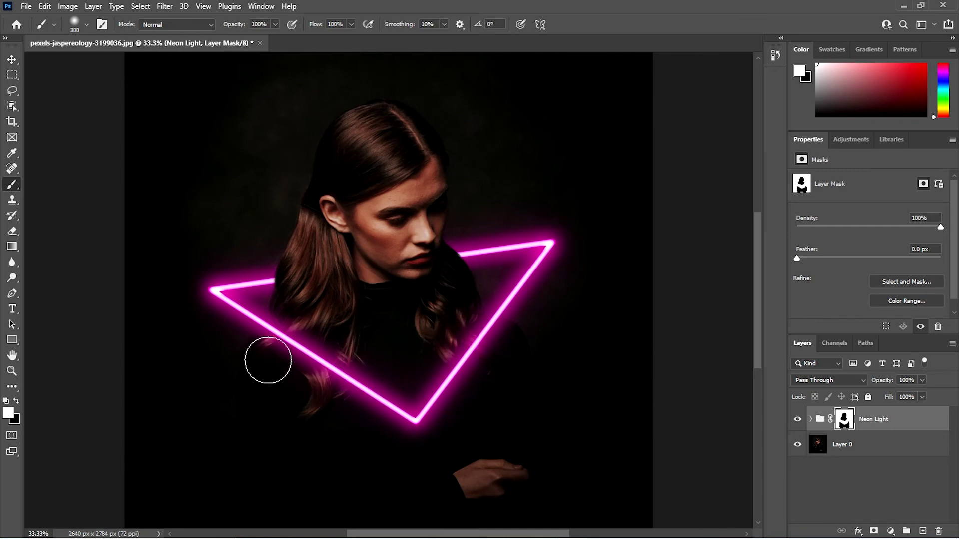
left_click(11, 61)
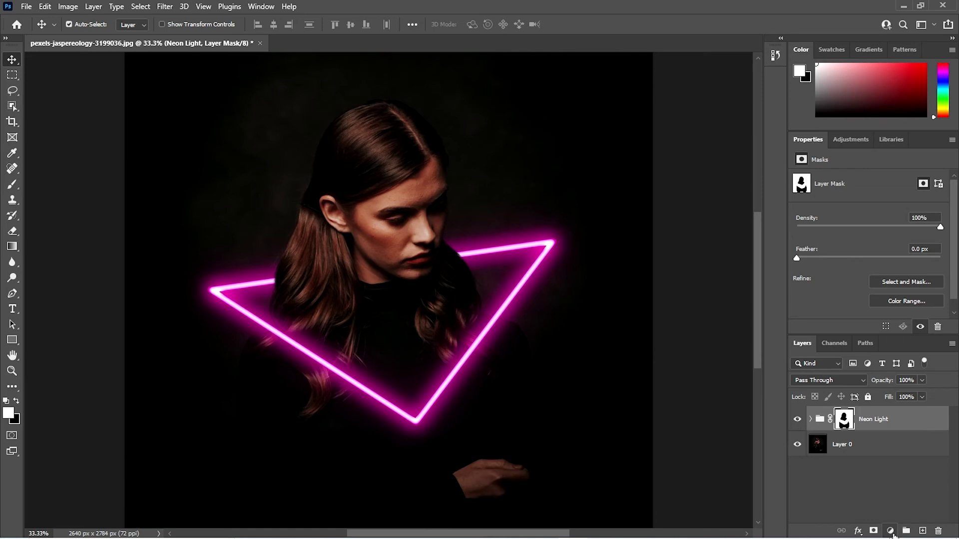
Step: Add a colorized Hue/Saturation adjustment layer with Hue 324 and Saturation 100
left_click(890, 532)
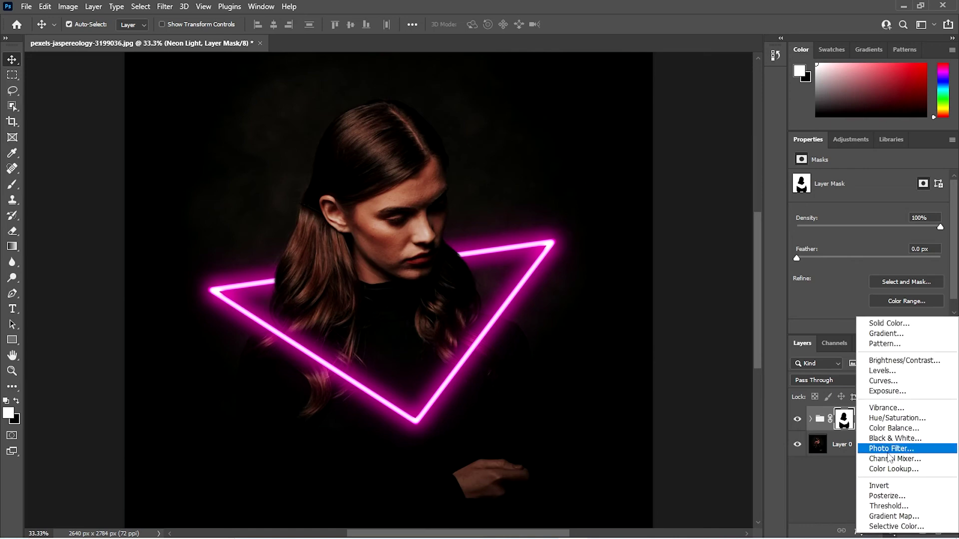
left_click(896, 418)
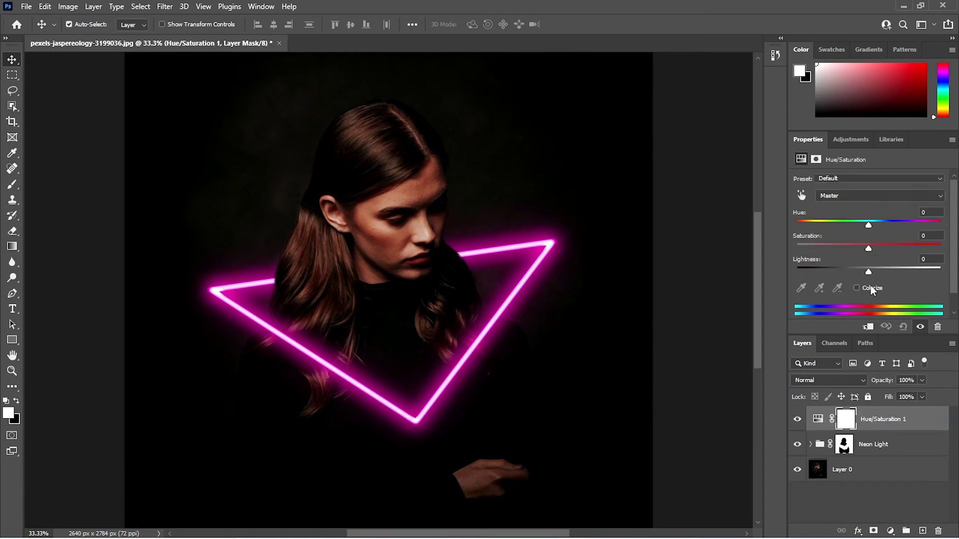
left_click(857, 288)
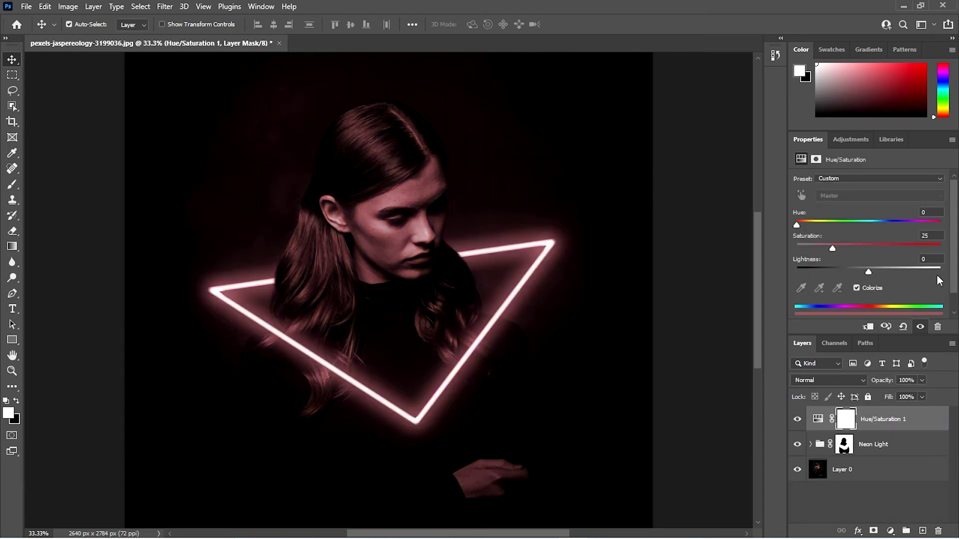
left_click_drag(809, 222, 897, 223)
mouse_move(904, 225)
left_mouse_down()
mouse_move(947, 229)
mouse_move(929, 247)
mouse_move(942, 248)
mouse_move(926, 227)
left_mouse_up()
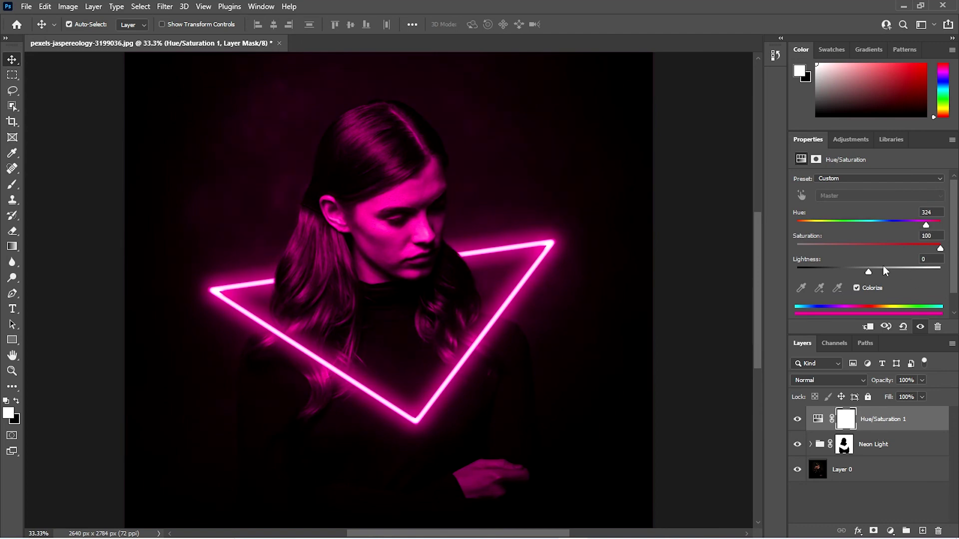
left_click(858, 531)
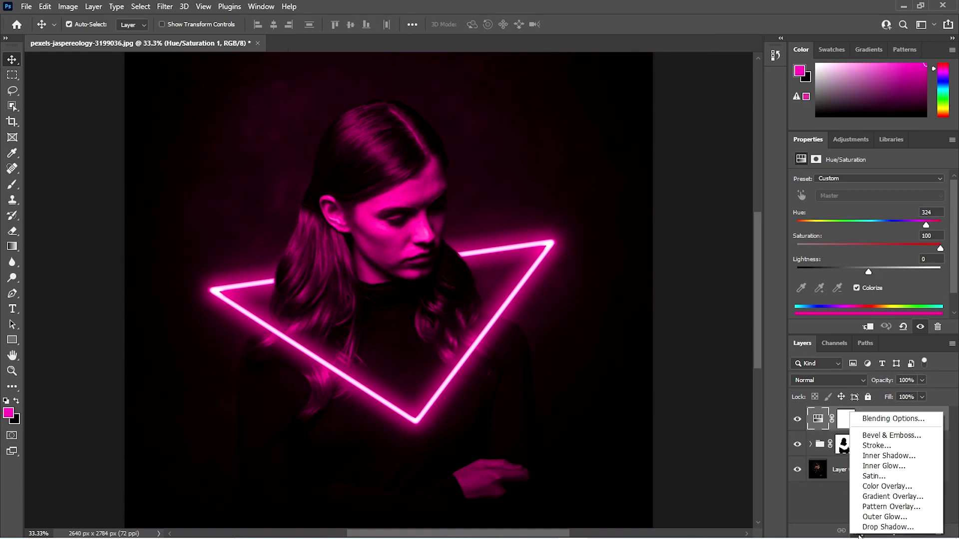
Step: In Blending Options, split the This Layer black Blend If slider to 0/113
left_click(882, 422)
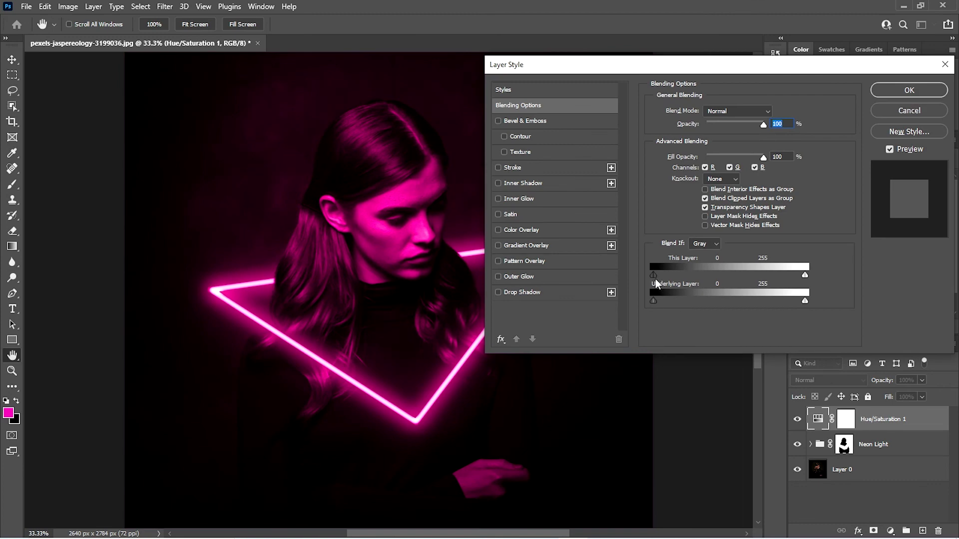
left_click_drag(654, 275, 716, 280)
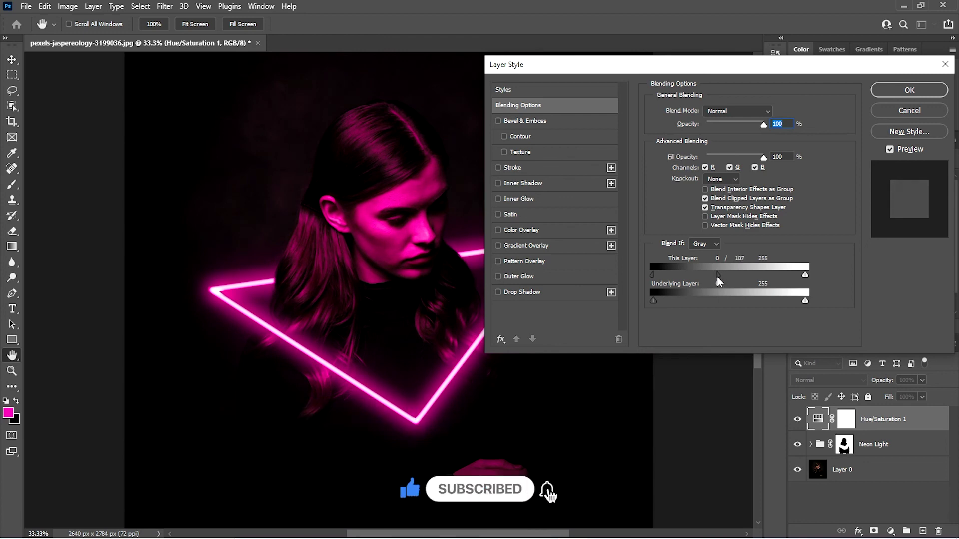
mouse_move(716, 280)
left_mouse_down()
mouse_move(723, 285)
mouse_move(689, 285)
mouse_move(700, 276)
left_mouse_up()
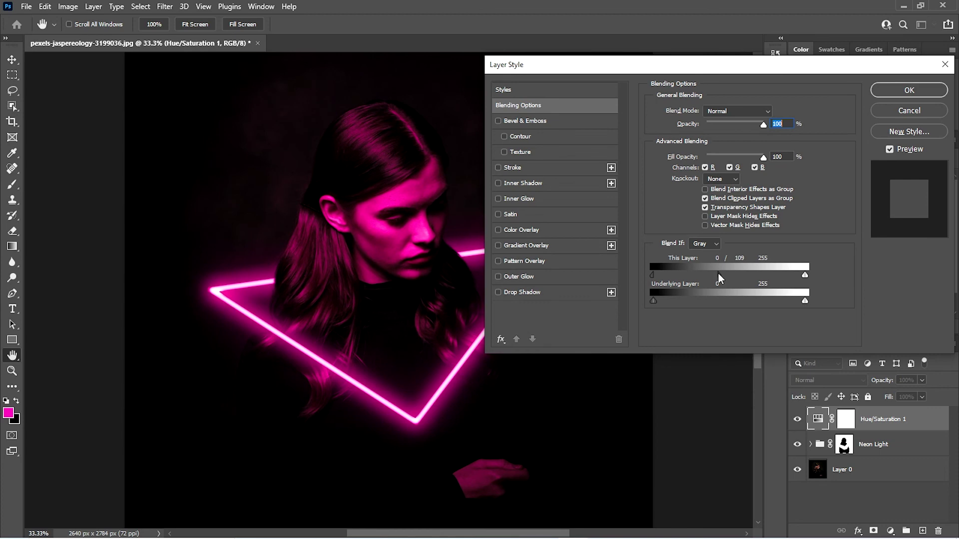
left_click_drag(721, 278, 721, 278)
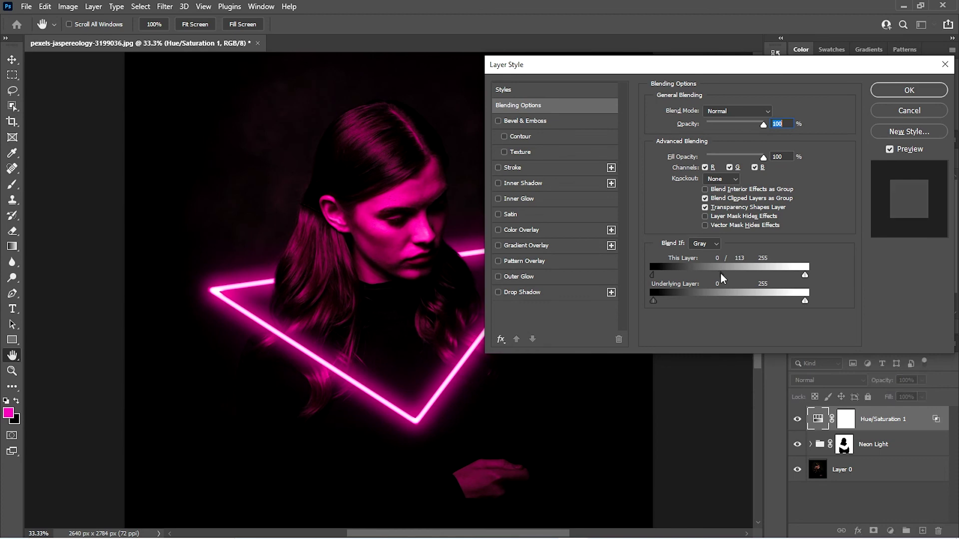
left_click(906, 90)
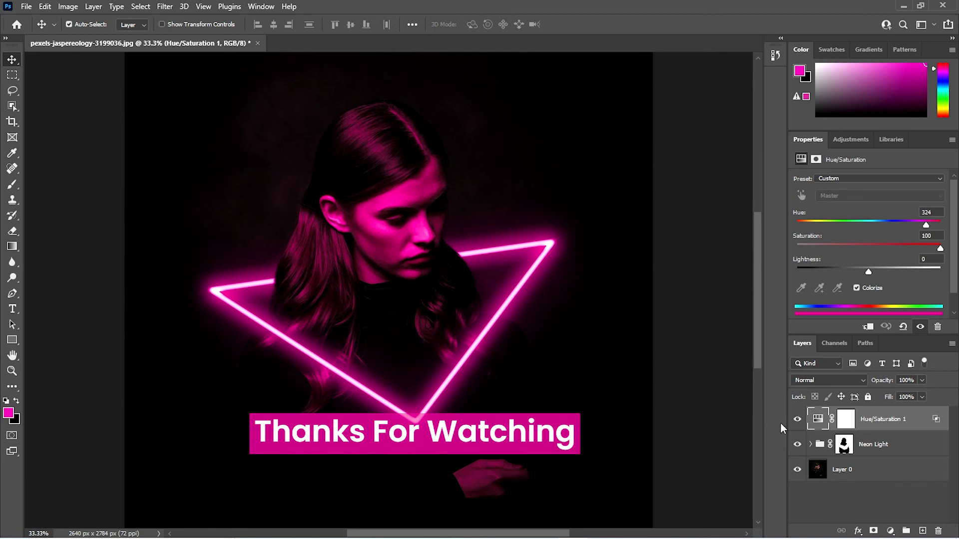
scroll(629, 372, "up", 2)
scroll(629, 372, "down", 4)
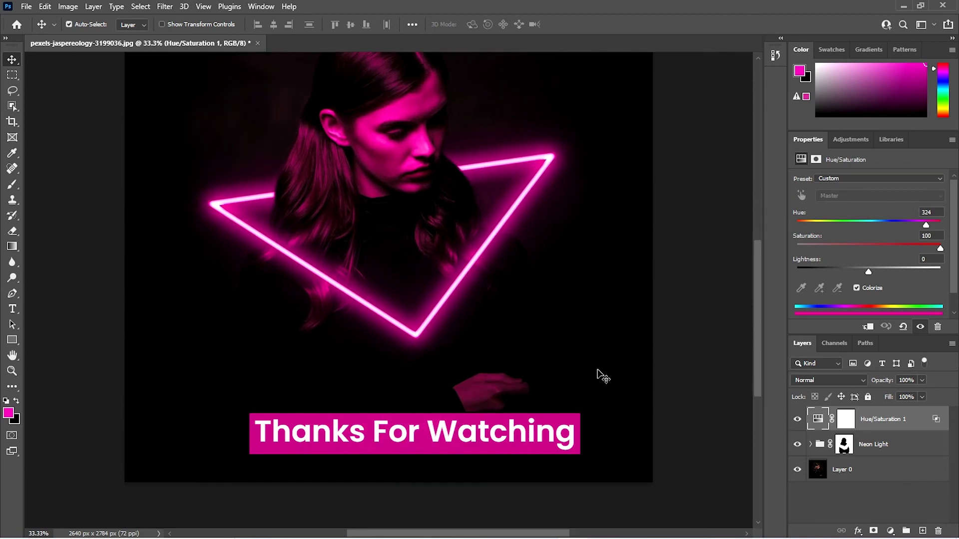
scroll(394, 224, "up", 5)
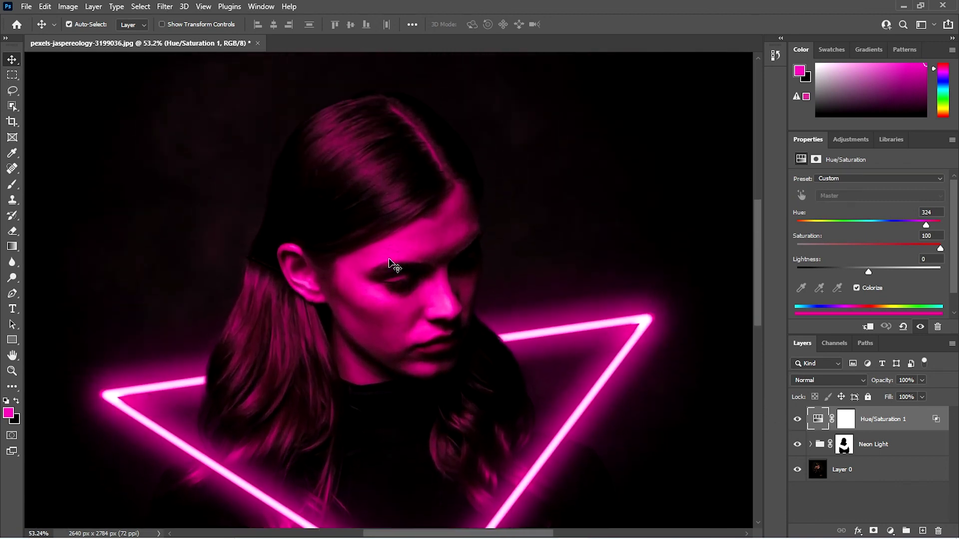